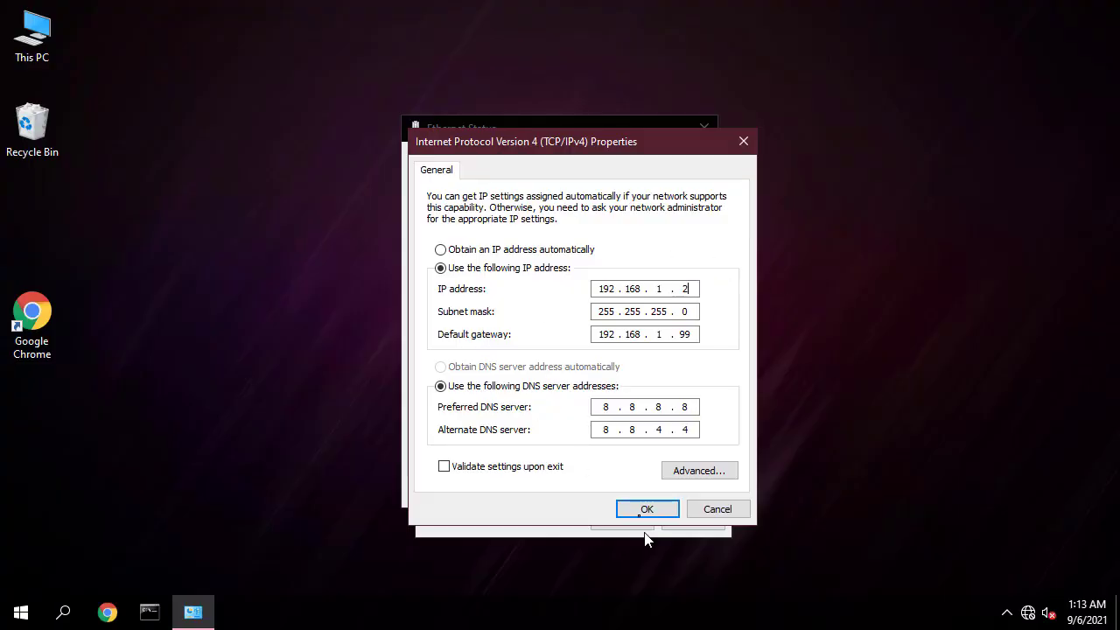
- Confirm the static IPv4 settings (192.168.1.2, gateway 192.168.1.99, DNS 8.8.8.8) and close the network windows
{"action": "left_click", "coordinate": [645, 510]}
{"action": "left_click", "coordinate": [633, 523]}
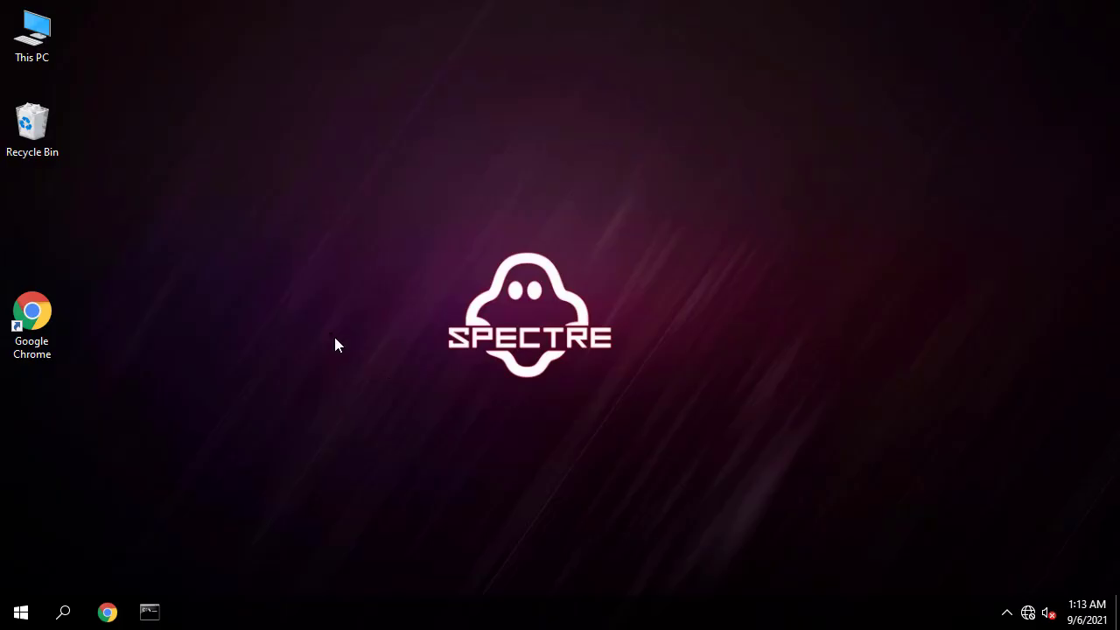
- Open Chrome and load the FortiGate login page at 192.168.1.99
{"action": "left_click", "coordinate": [107, 612]}
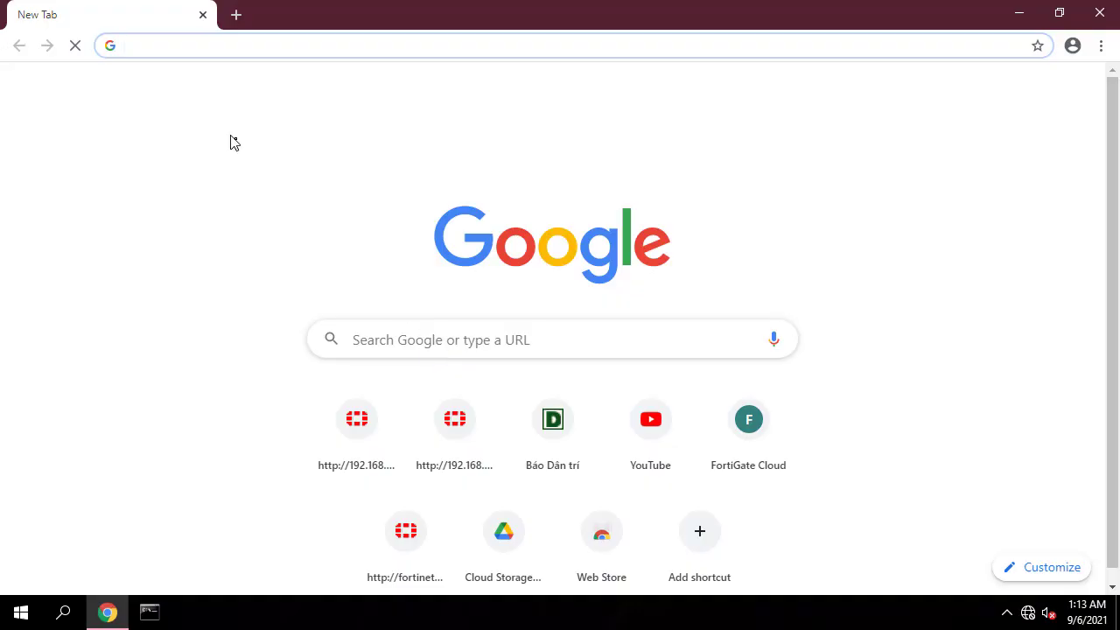
{"action": "left_click", "coordinate": [194, 45]}
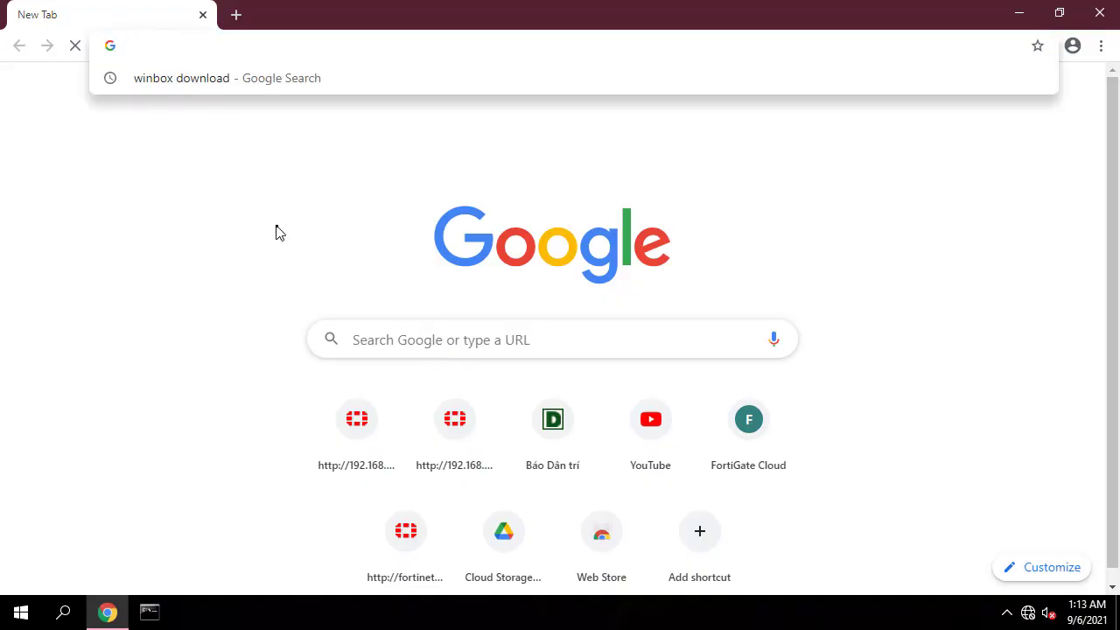
{"action": "type", "text": "192.168.1."}
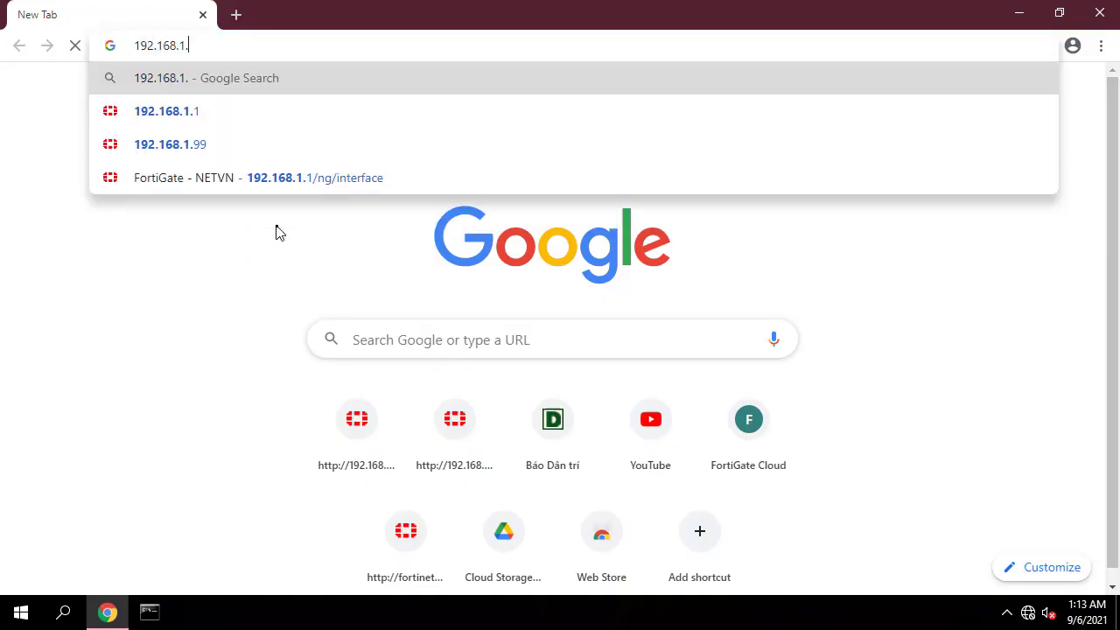
{"action": "type", "text": "99"}
{"action": "key", "text": "Return"}
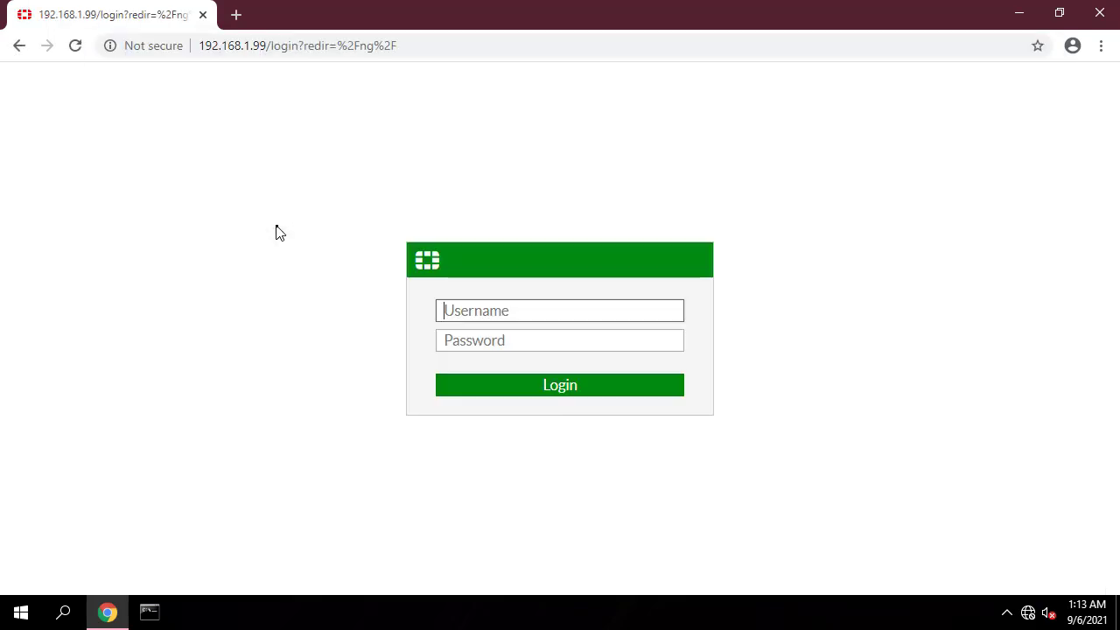
- Sign in with the admin username and password to reach the status dashboard
{"action": "type", "text": "admin"}
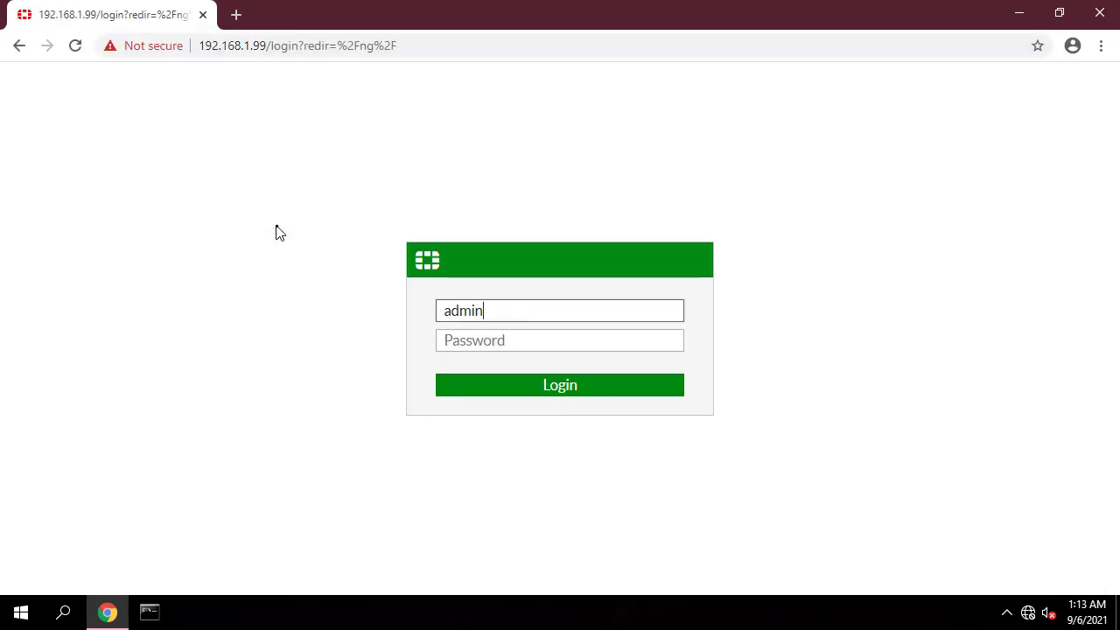
{"action": "key", "text": "Tab"}
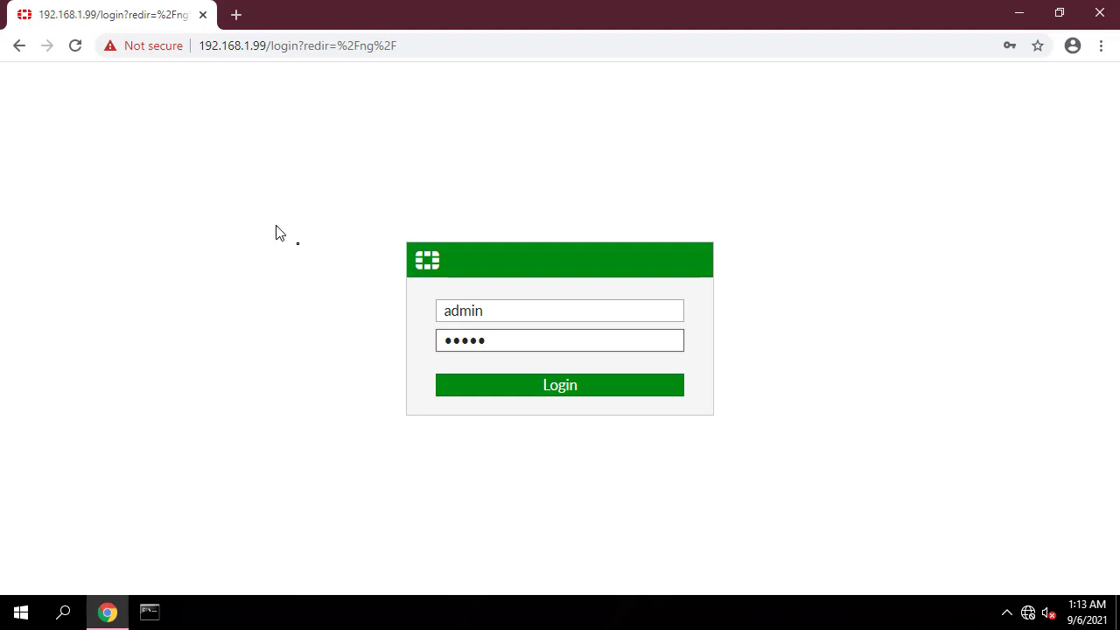
{"action": "left_click", "coordinate": [570, 391]}
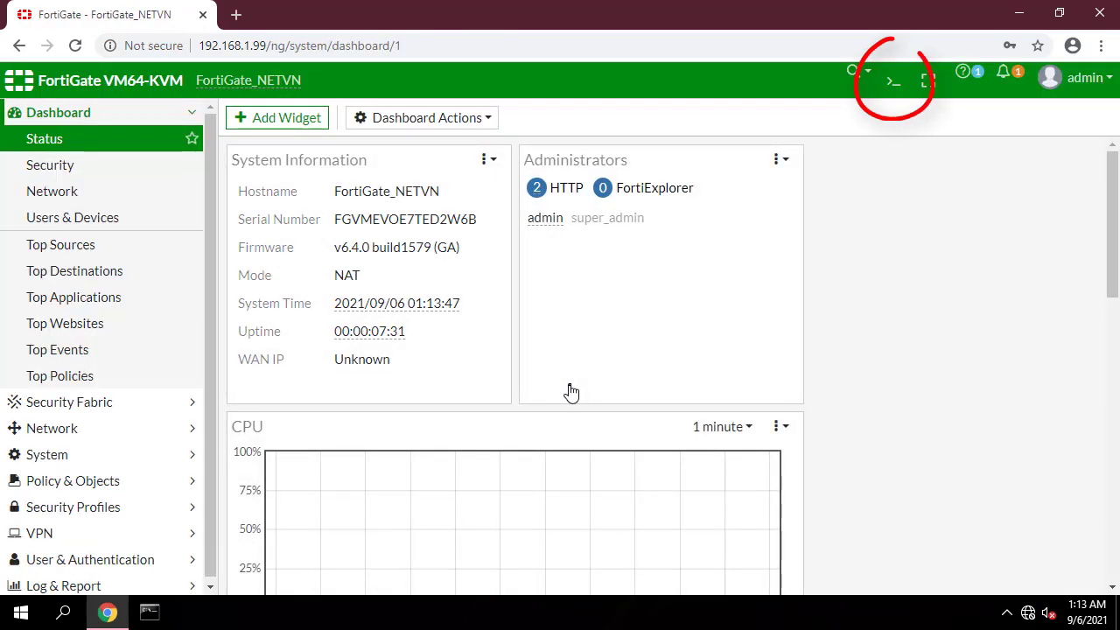
- In the CLI Console, run config system interface, edit port2, set mode pppoe, then exit
{"action": "left_click", "coordinate": [899, 85]}
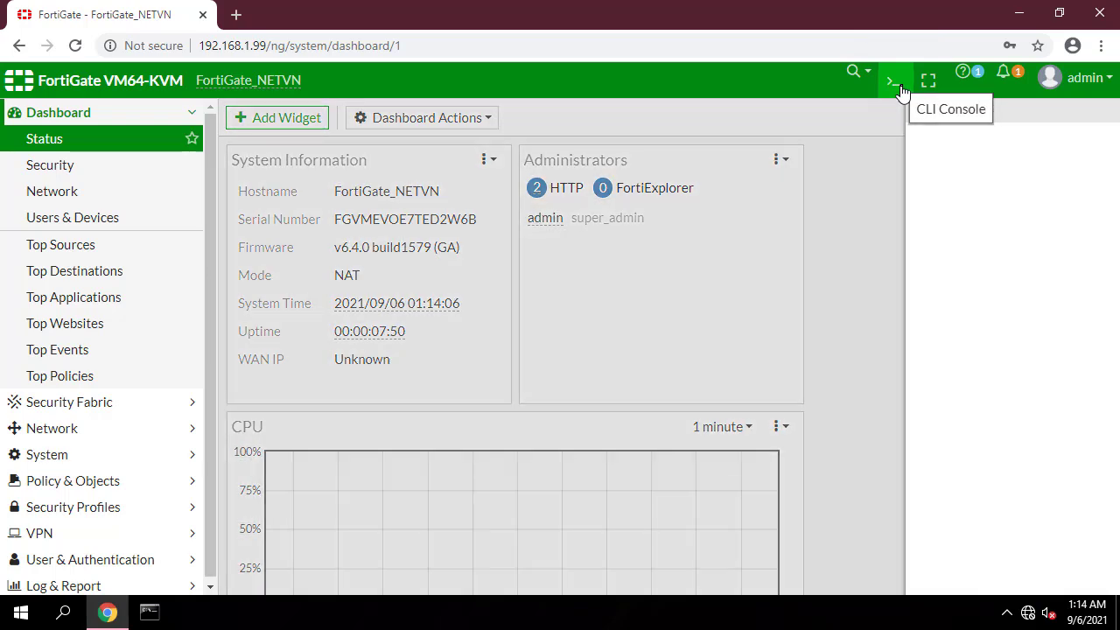
{"action": "type", "text": "con"}
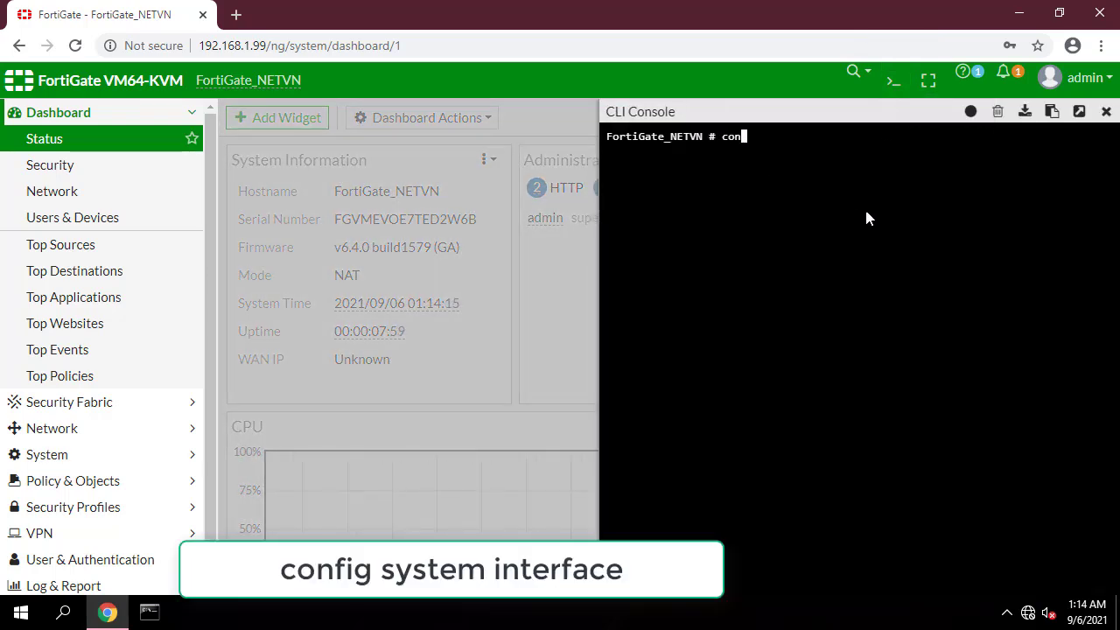
{"action": "type", "text": "fig s"}
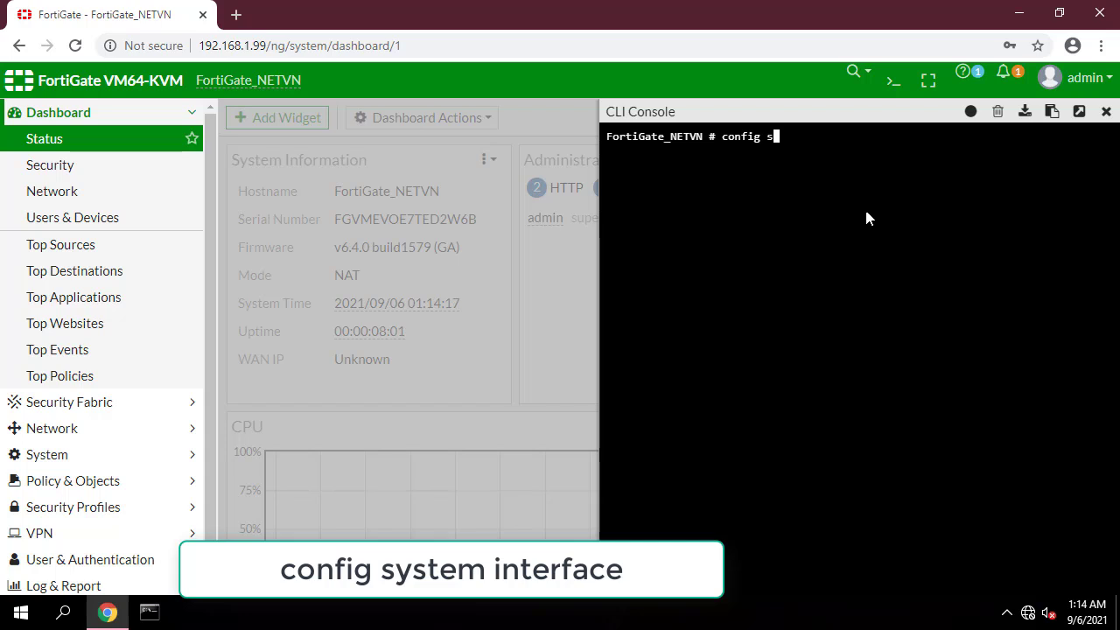
{"action": "type", "text": "ystem interface"}
{"action": "key", "text": "Return"}
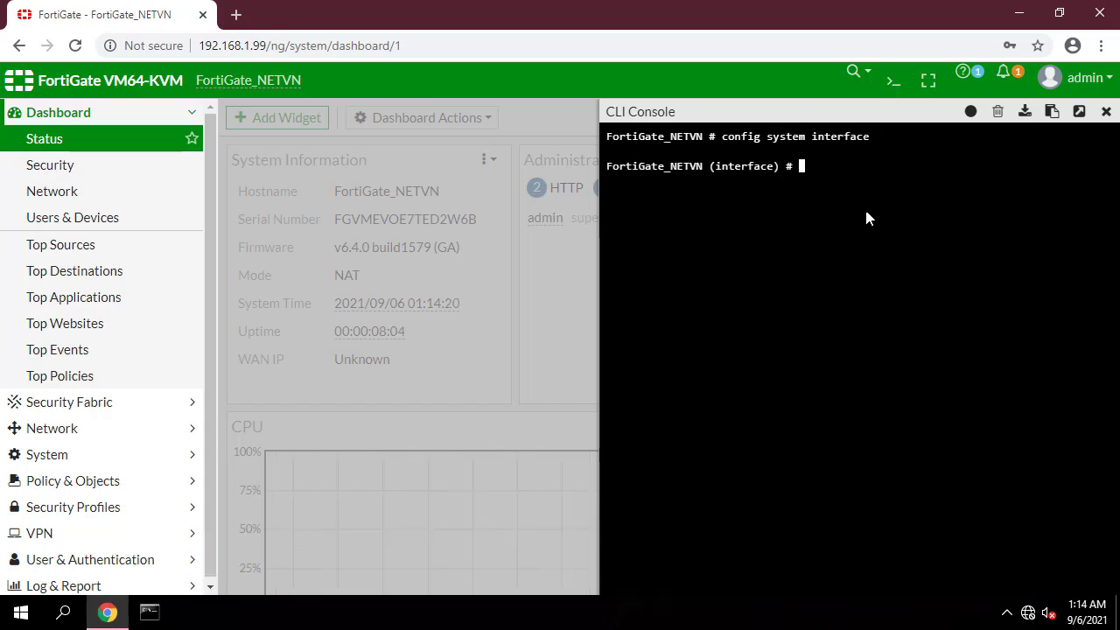
{"action": "type", "text": "edit "}
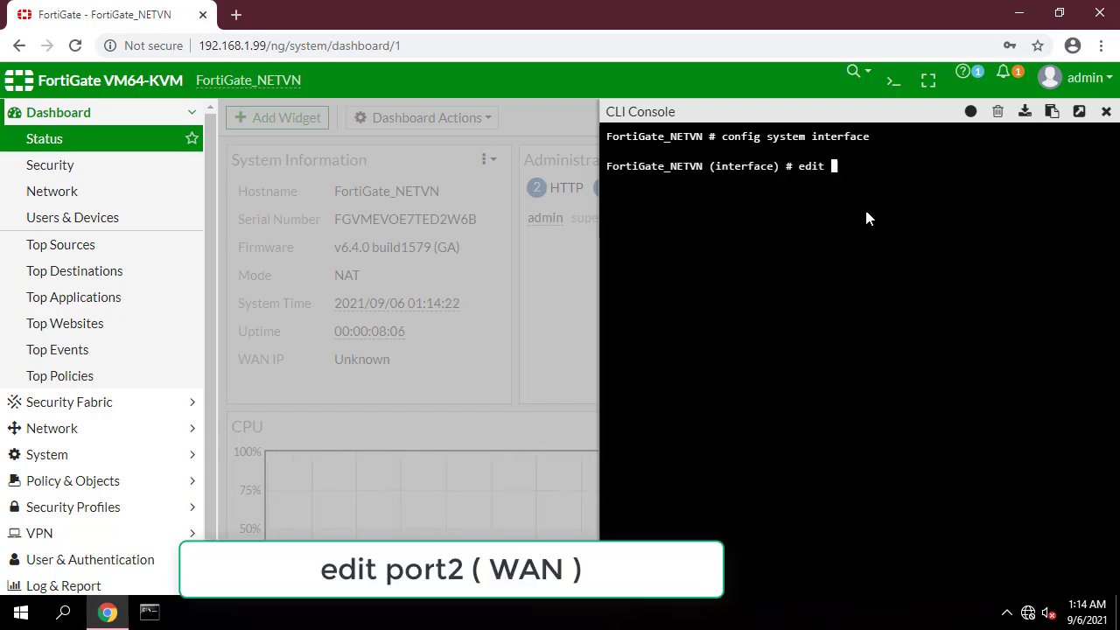
{"action": "type", "text": "port"}
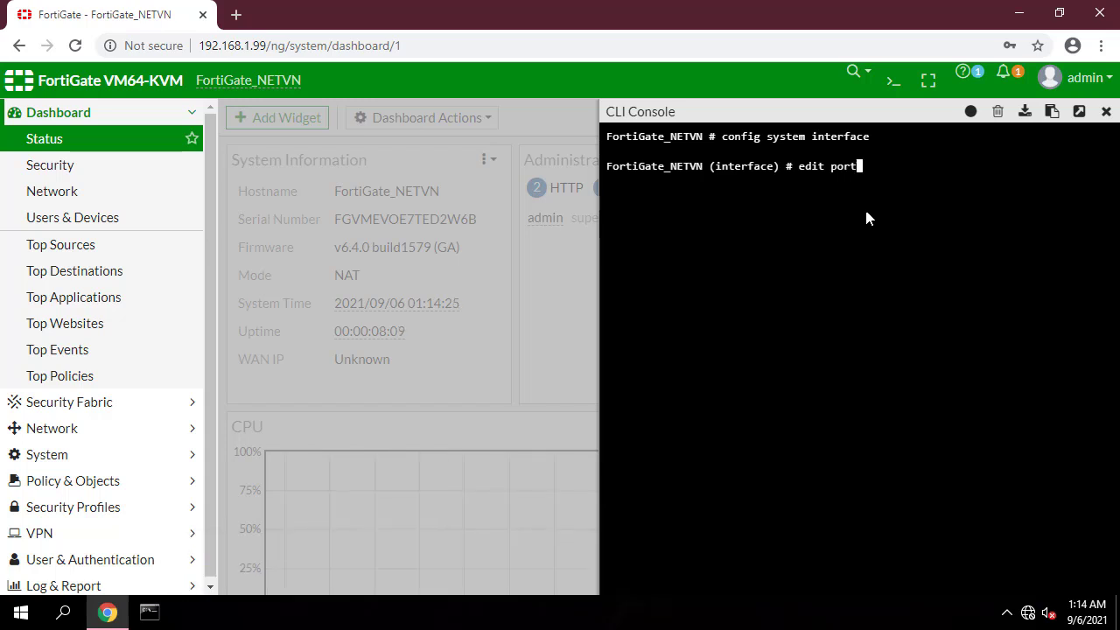
{"action": "type", "text": "2"}
{"action": "key", "text": "Return"}
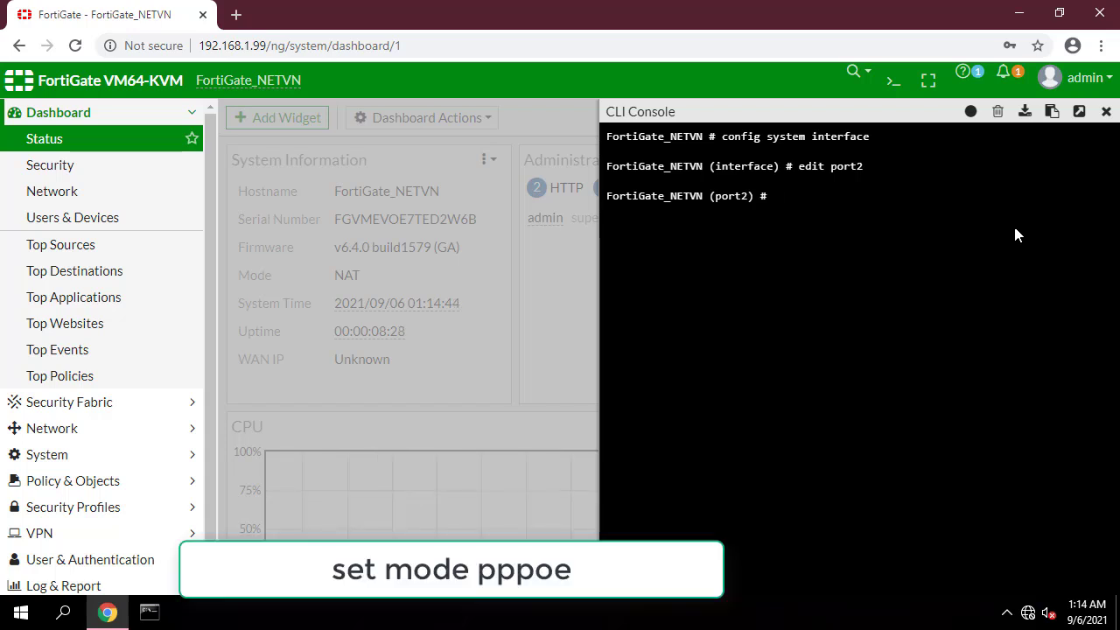
{"action": "type", "text": "mode "}
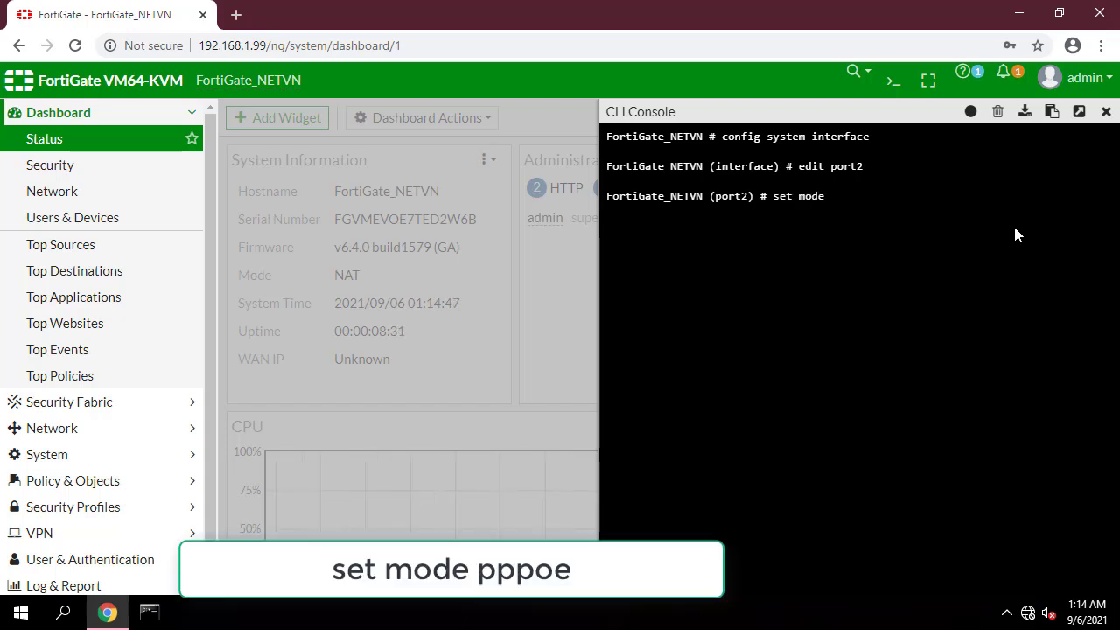
{"action": "type", "text": "pppoe"}
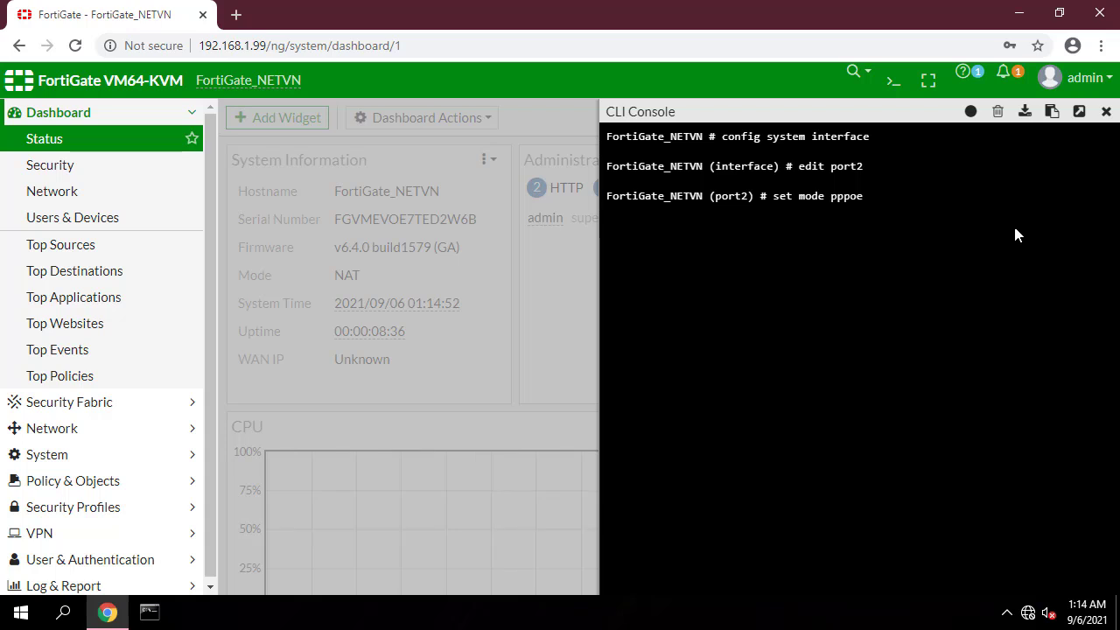
{"action": "key", "text": "Return"}
{"action": "type", "text": "end"}
{"action": "key", "text": "Return"}
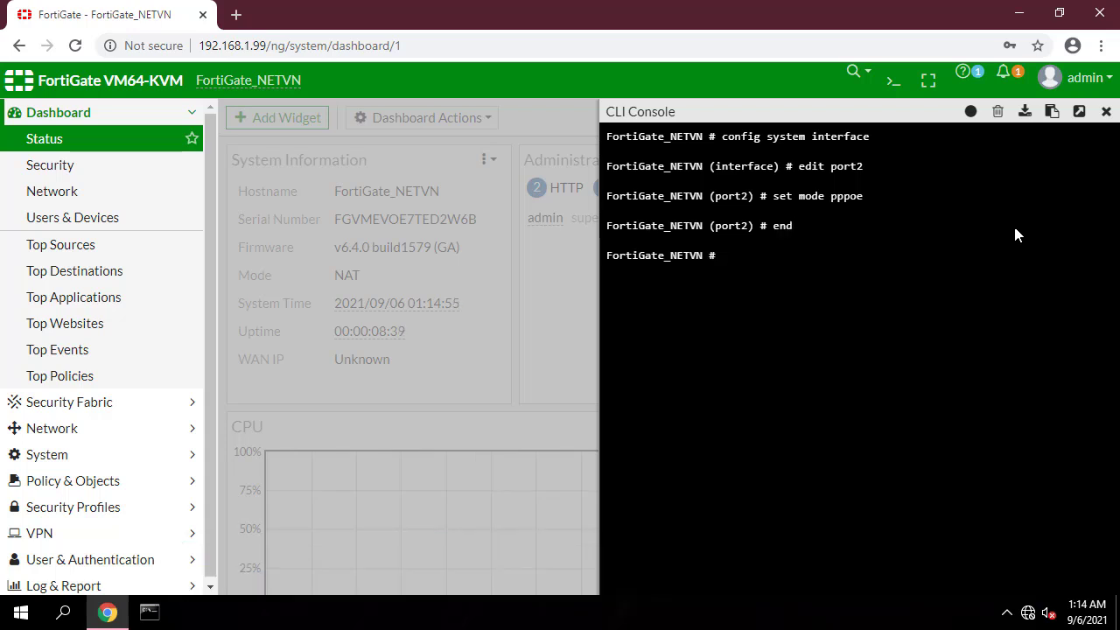
{"action": "type", "text": "exit"}
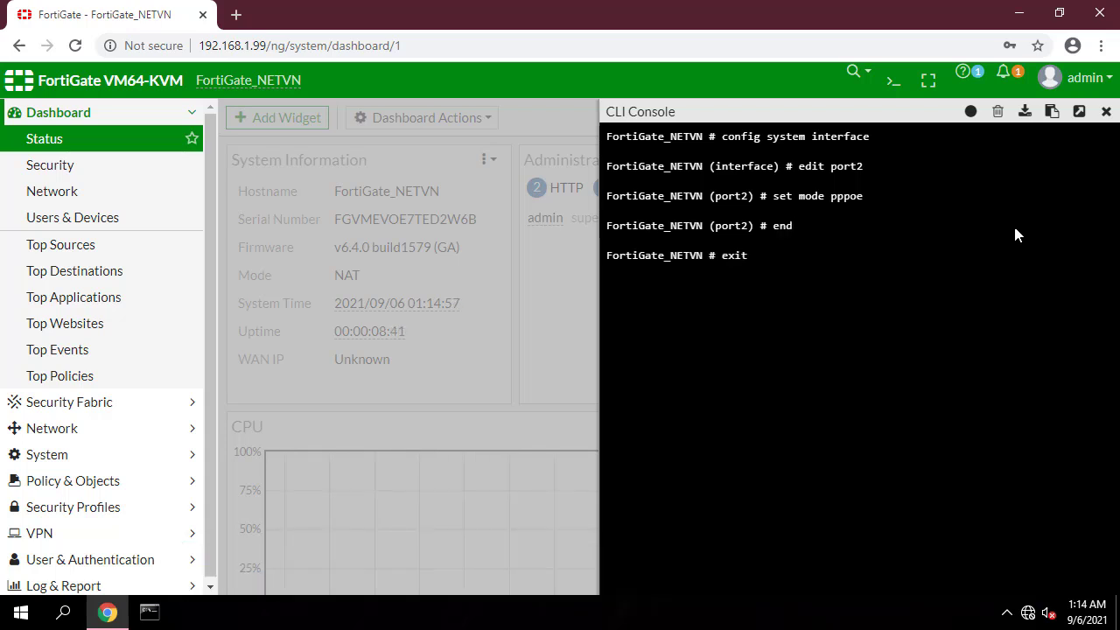
{"action": "key", "text": "Return"}
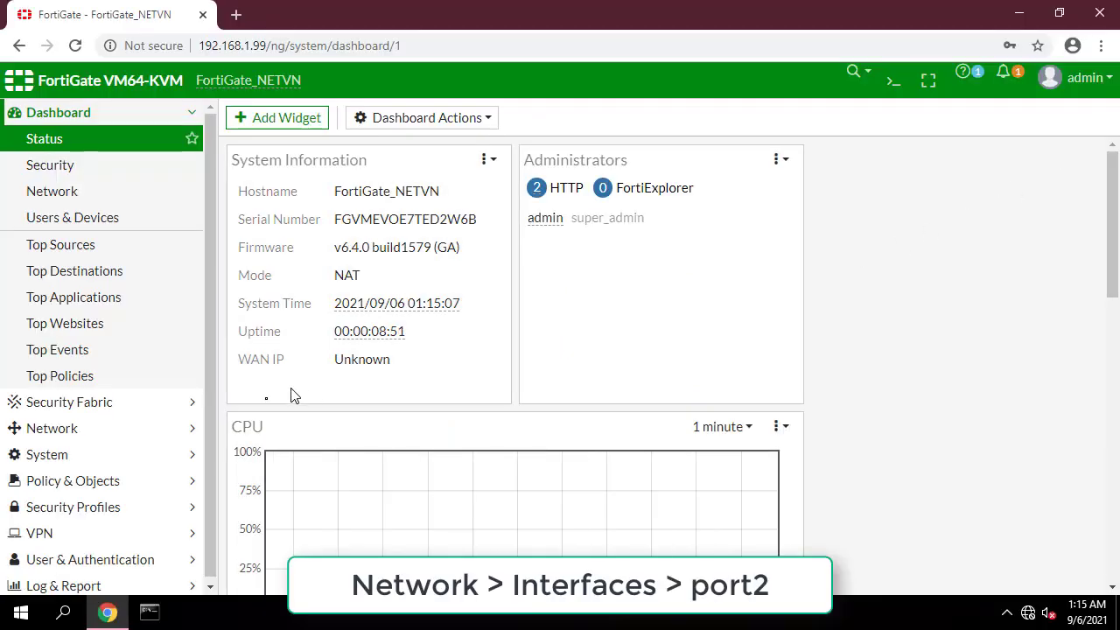
- Open port2 from the Interfaces list and give it alias WAN and role WAN
{"action": "left_click", "coordinate": [74, 430]}
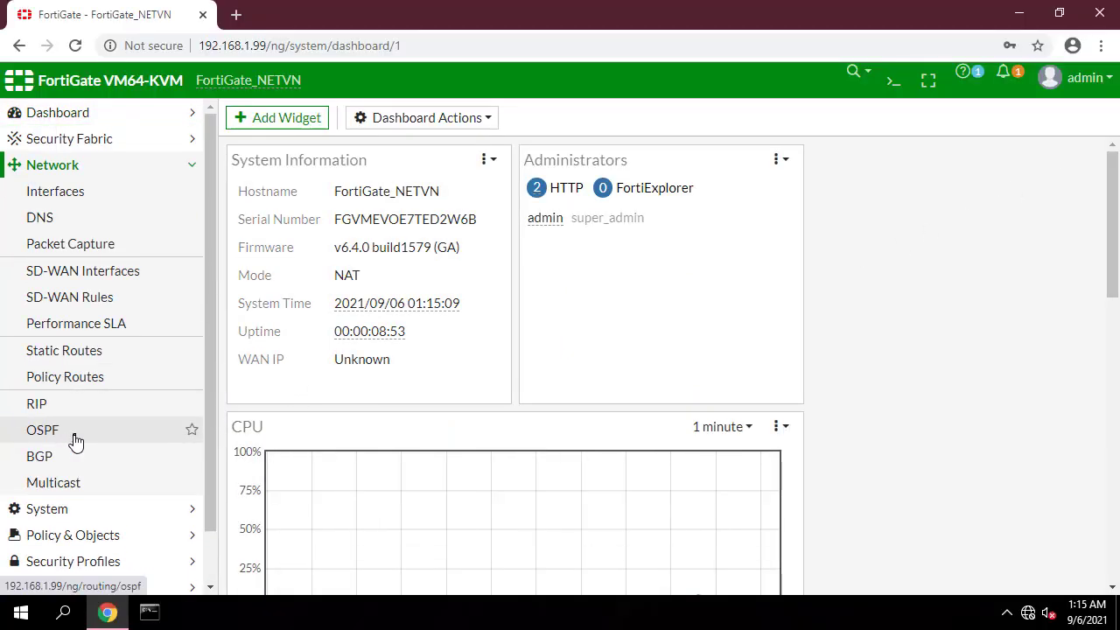
{"action": "left_click", "coordinate": [114, 196]}
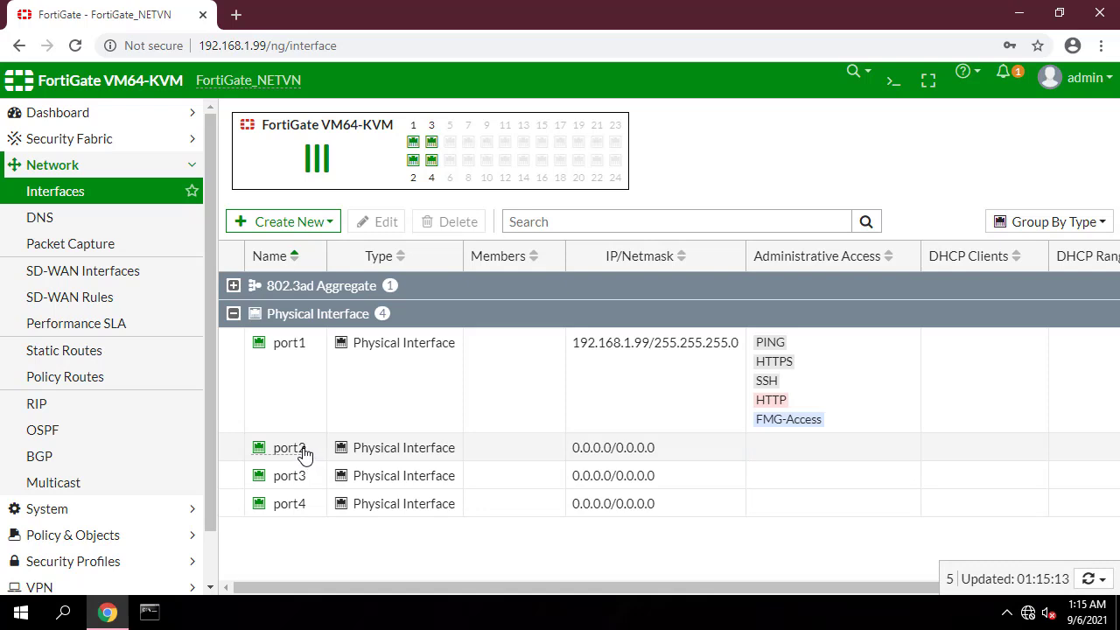
{"action": "double_click", "coordinate": [306, 455]}
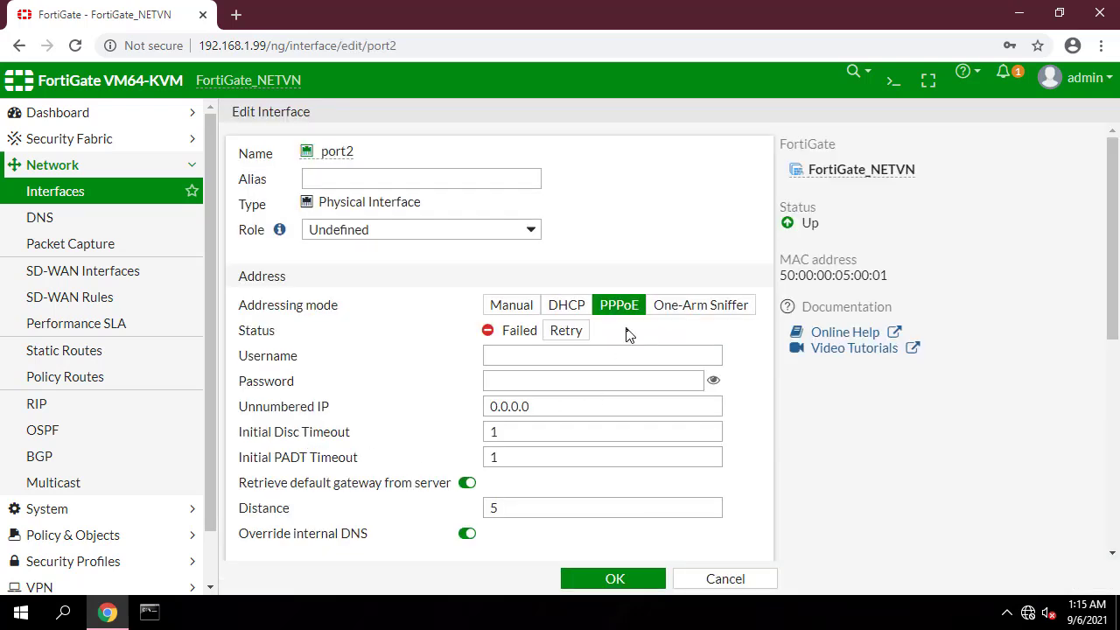
{"action": "left_click", "coordinate": [437, 175]}
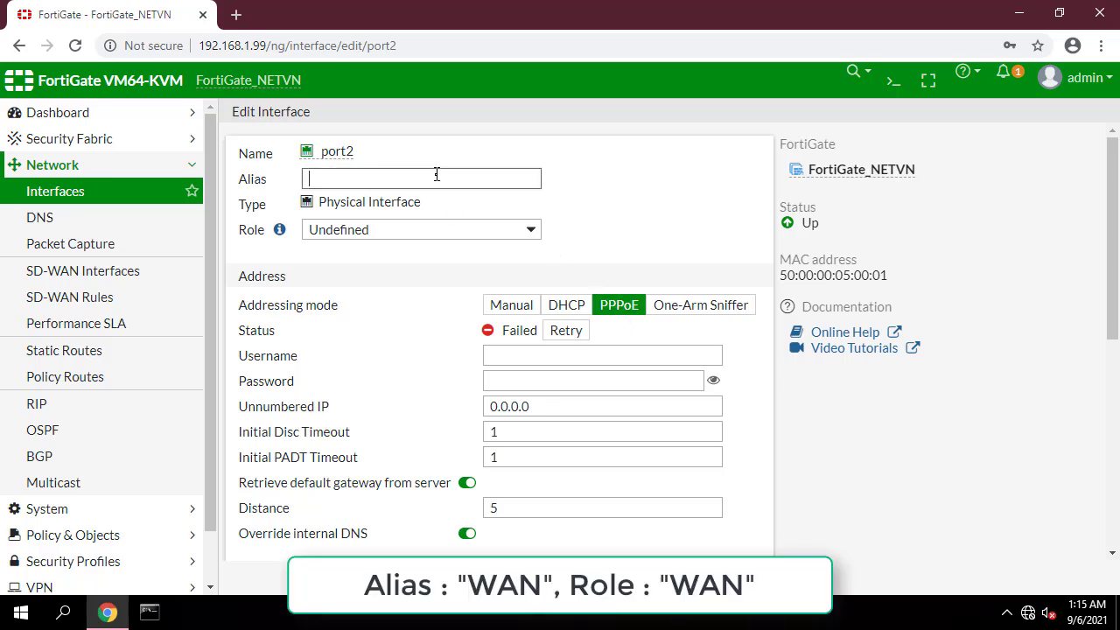
{"action": "type", "text": "WAN"}
{"action": "left_click", "coordinate": [484, 233]}
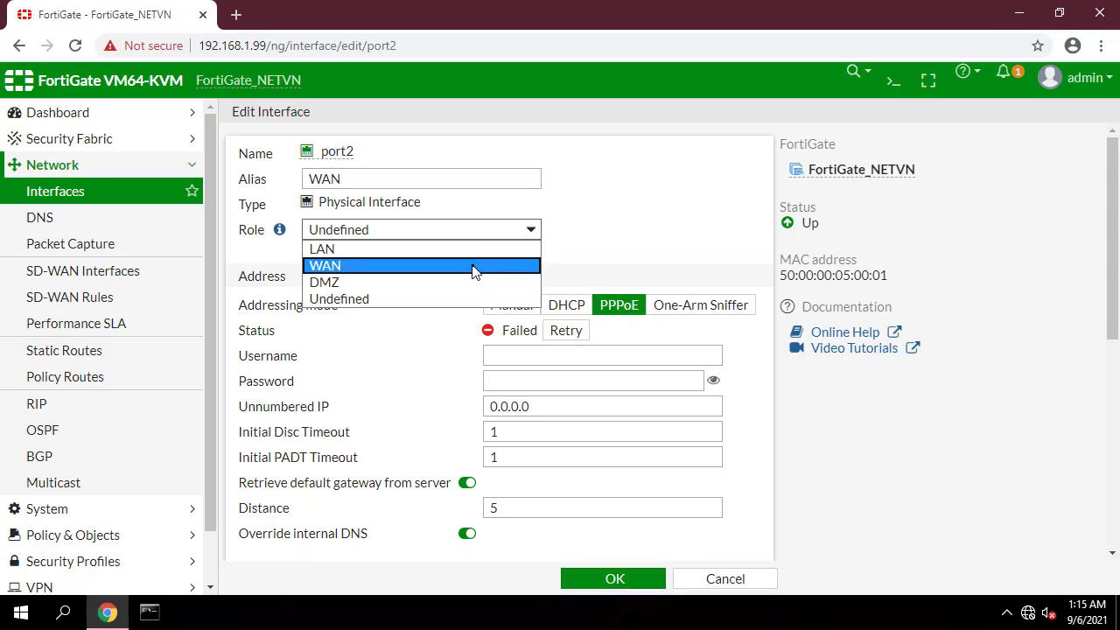
{"action": "left_click", "coordinate": [473, 269]}
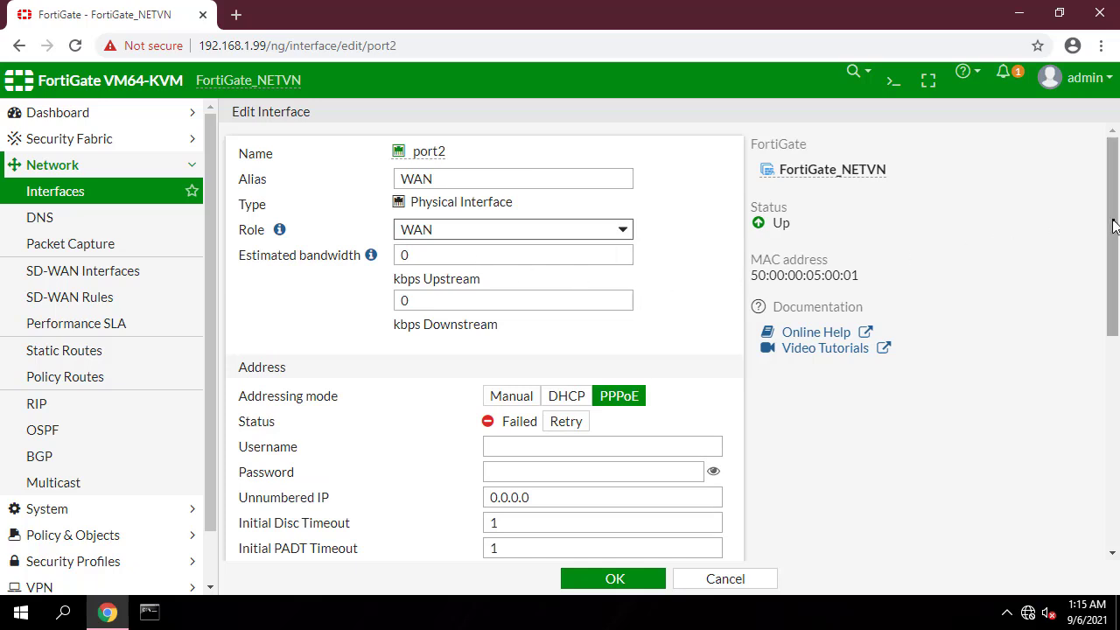
- Enter the PPPoE username and password for port2
{"action": "mouse_move", "coordinate": [1111, 231]}
{"action": "left_mouse_down"}
{"action": "mouse_move", "coordinate": [1111, 292]}
{"action": "mouse_move", "coordinate": [1037, 304]}
{"action": "left_mouse_up"}
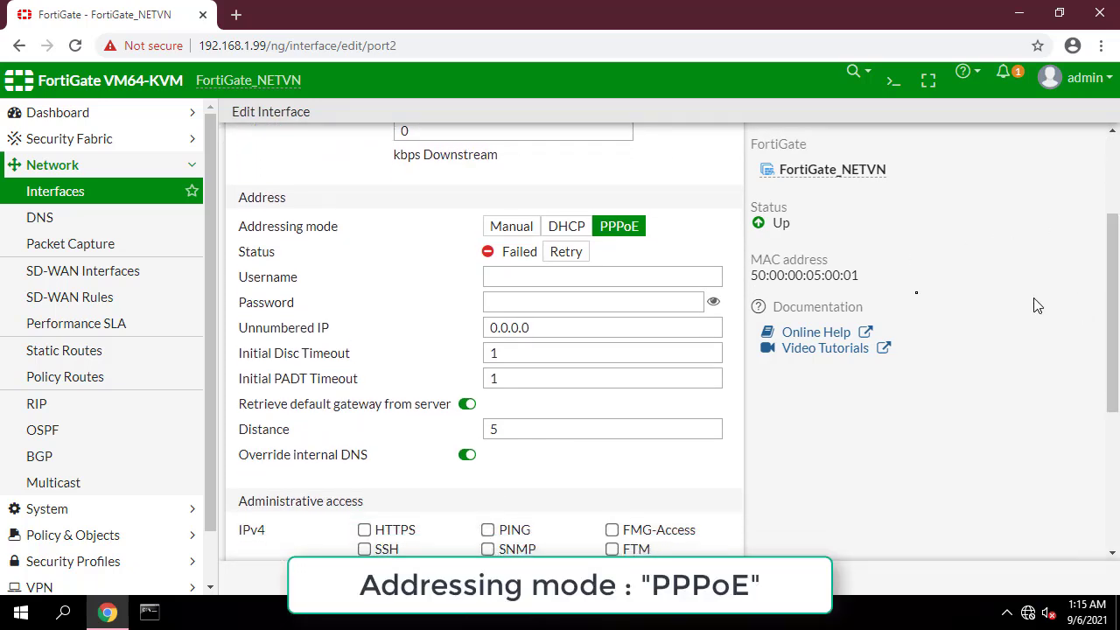
{"action": "left_click", "coordinate": [652, 278]}
{"action": "type", "text": "netvn"}
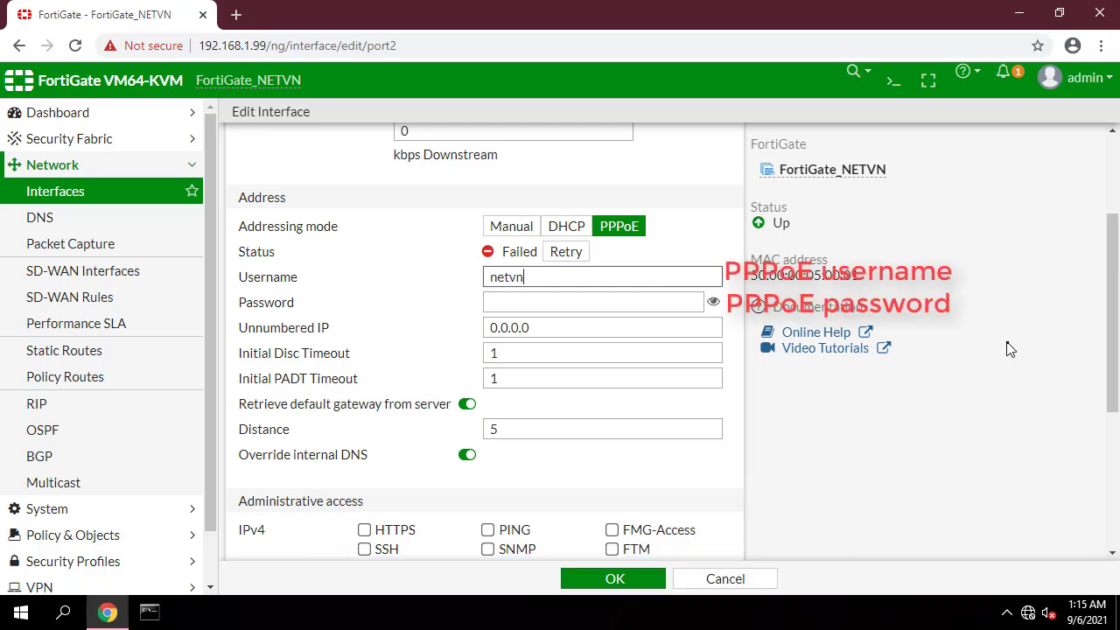
{"action": "left_click", "coordinate": [545, 302]}
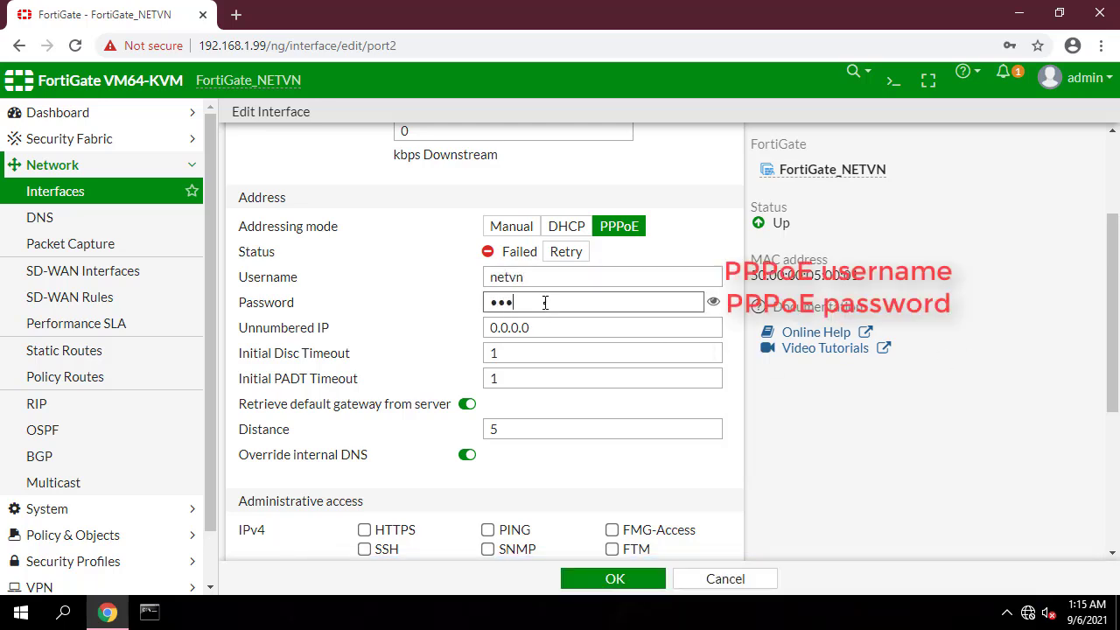
{"action": "left_click", "coordinate": [617, 579]}
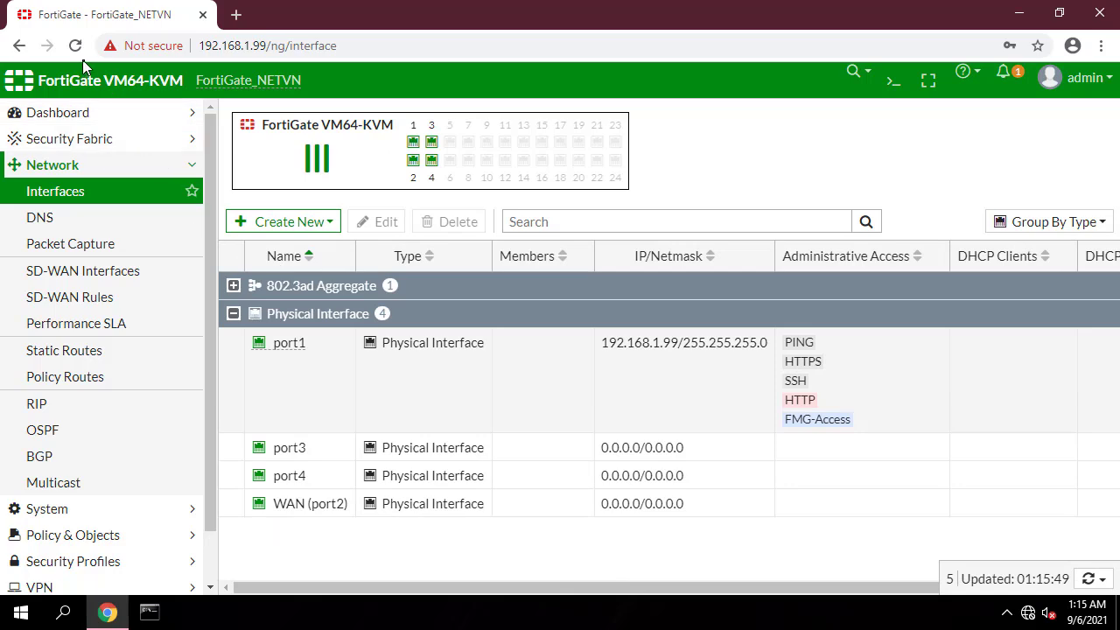
{"action": "left_click", "coordinate": [76, 46]}
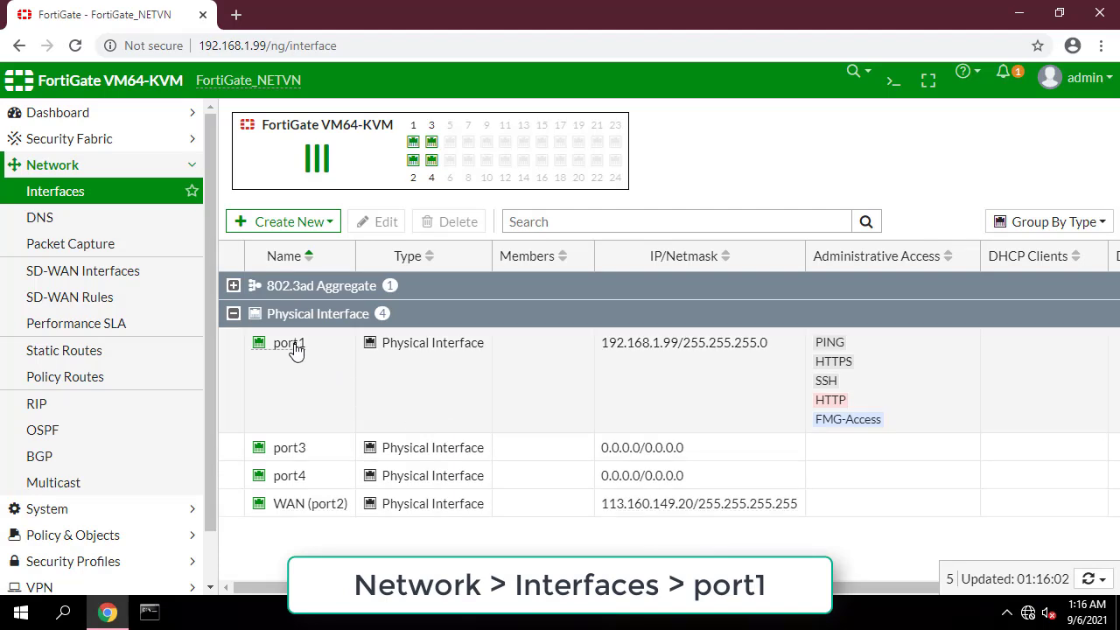
- Open port1 and give it alias LAN and role LAN
{"action": "left_click", "coordinate": [291, 347]}
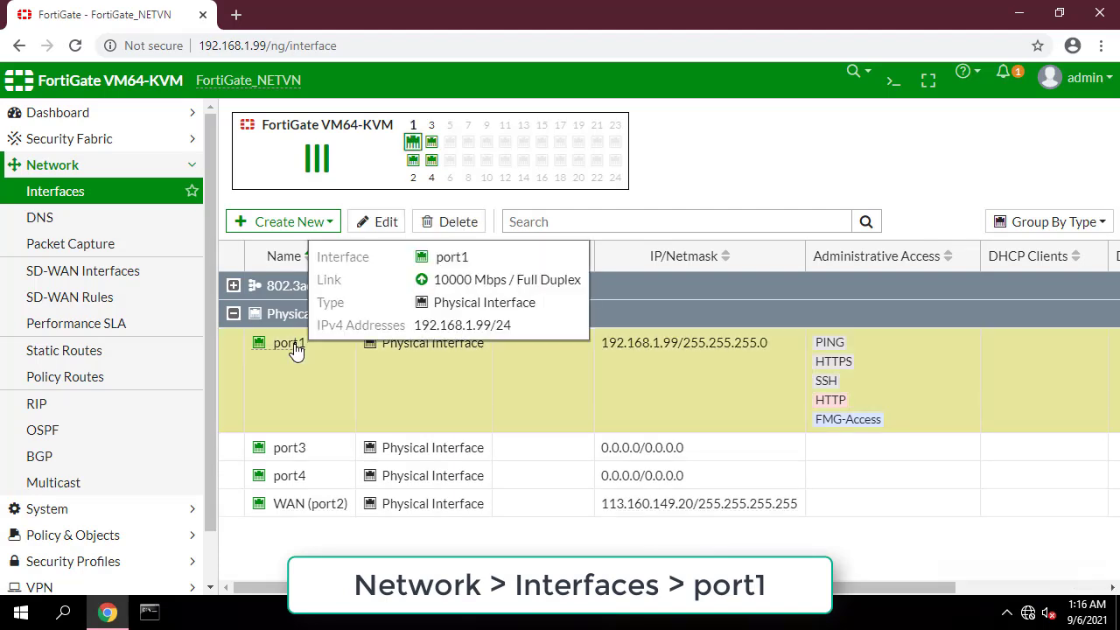
{"action": "double_click", "coordinate": [291, 346]}
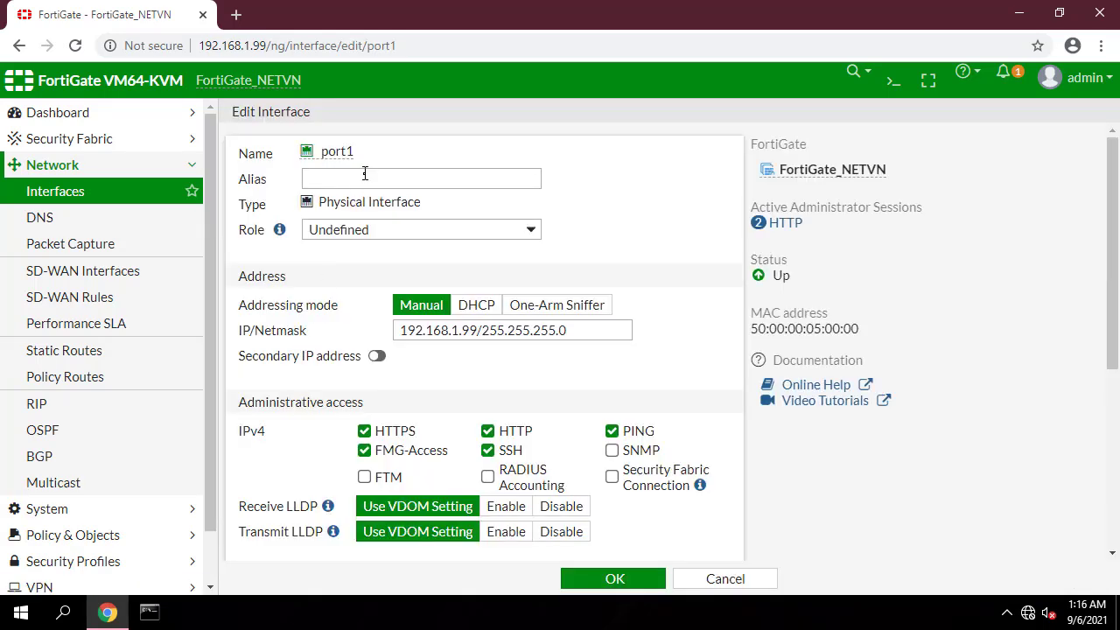
{"action": "left_click", "coordinate": [365, 173]}
{"action": "type", "text": "LAN"}
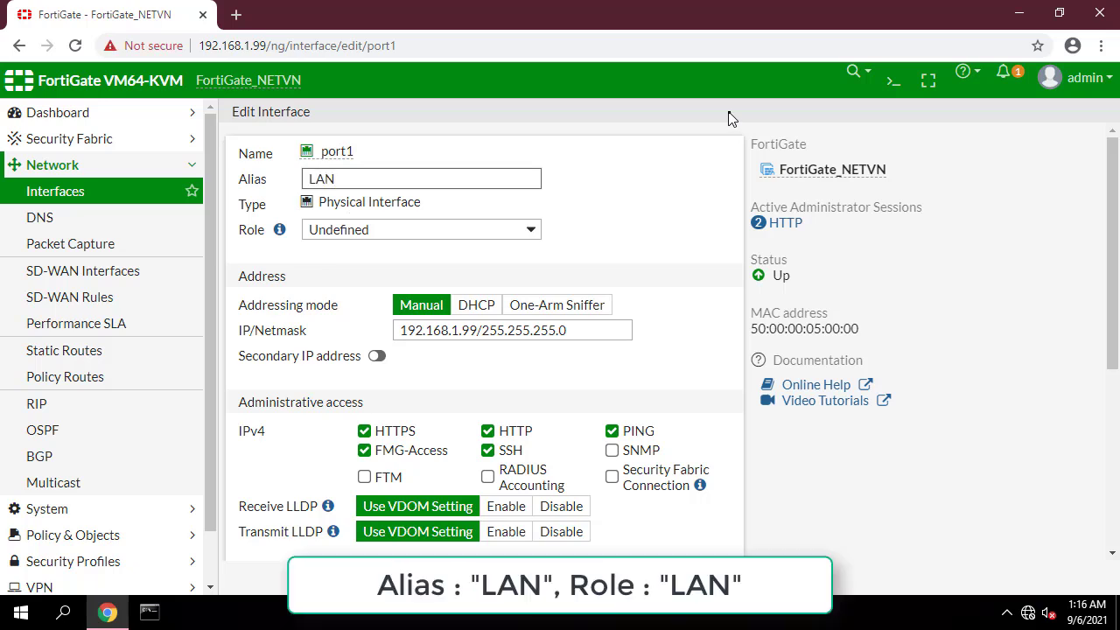
{"action": "left_click", "coordinate": [468, 232]}
{"action": "left_click", "coordinate": [456, 250]}
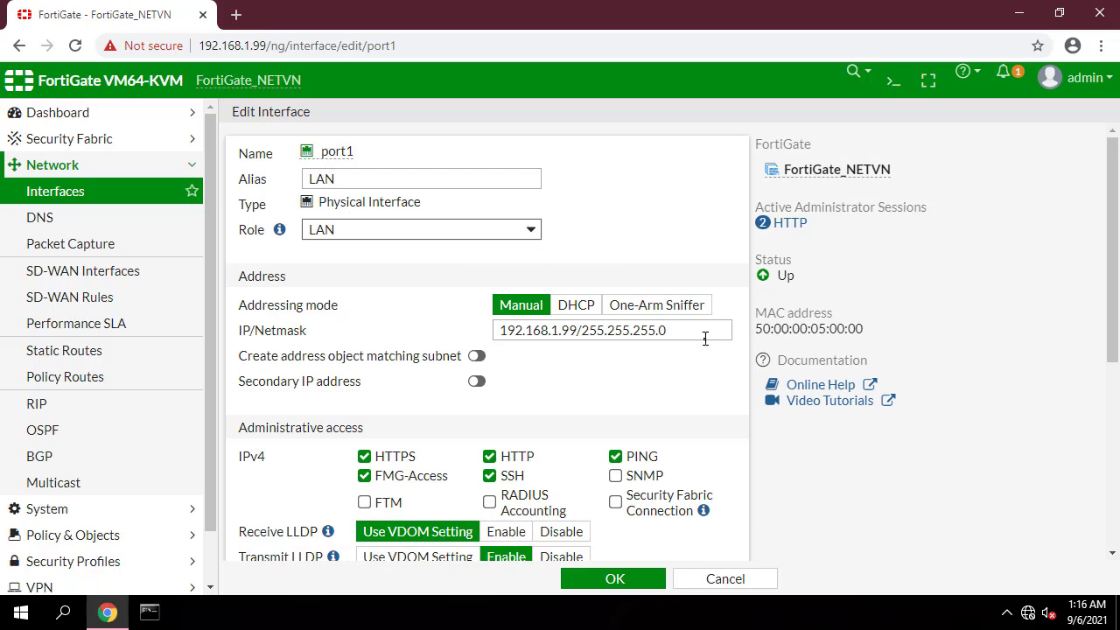
- Enable the DHCP Server on port1 and save the interface
{"action": "left_click_drag", "start_coordinate": [707, 330], "coordinate": [456, 334]}
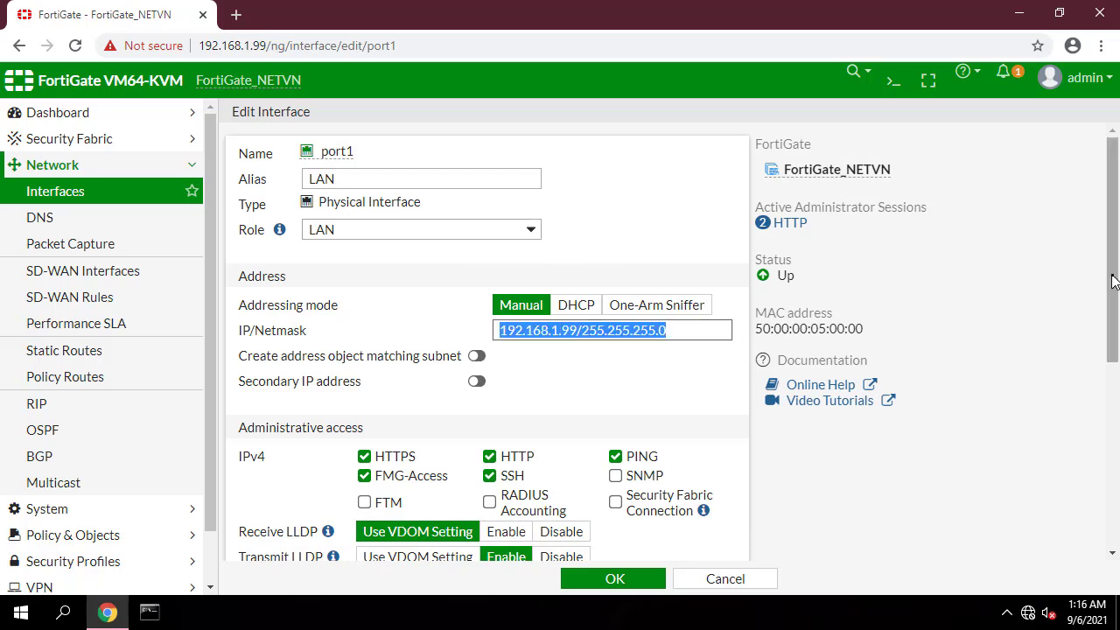
{"action": "left_click_drag", "start_coordinate": [1113, 279], "coordinate": [1111, 468]}
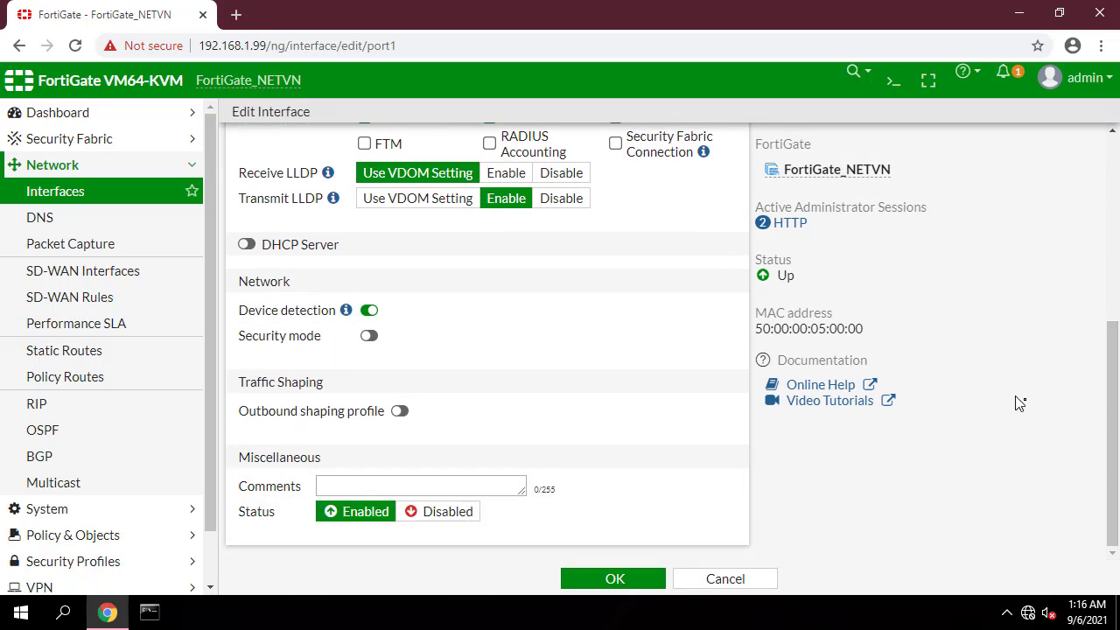
{"action": "left_click", "coordinate": [248, 246]}
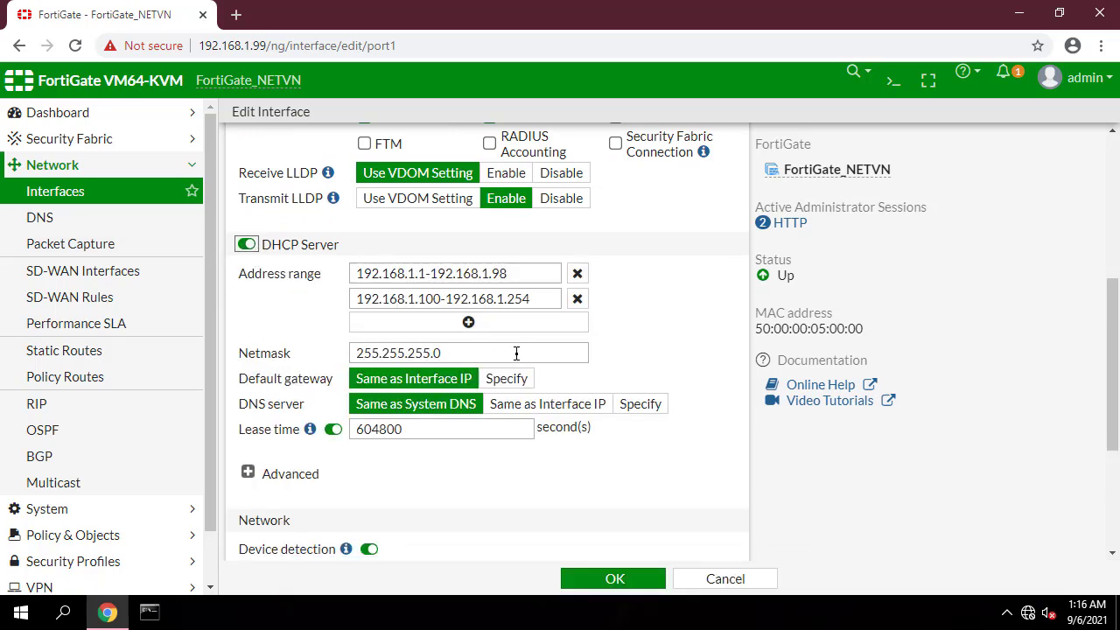
{"action": "left_click", "coordinate": [615, 578]}
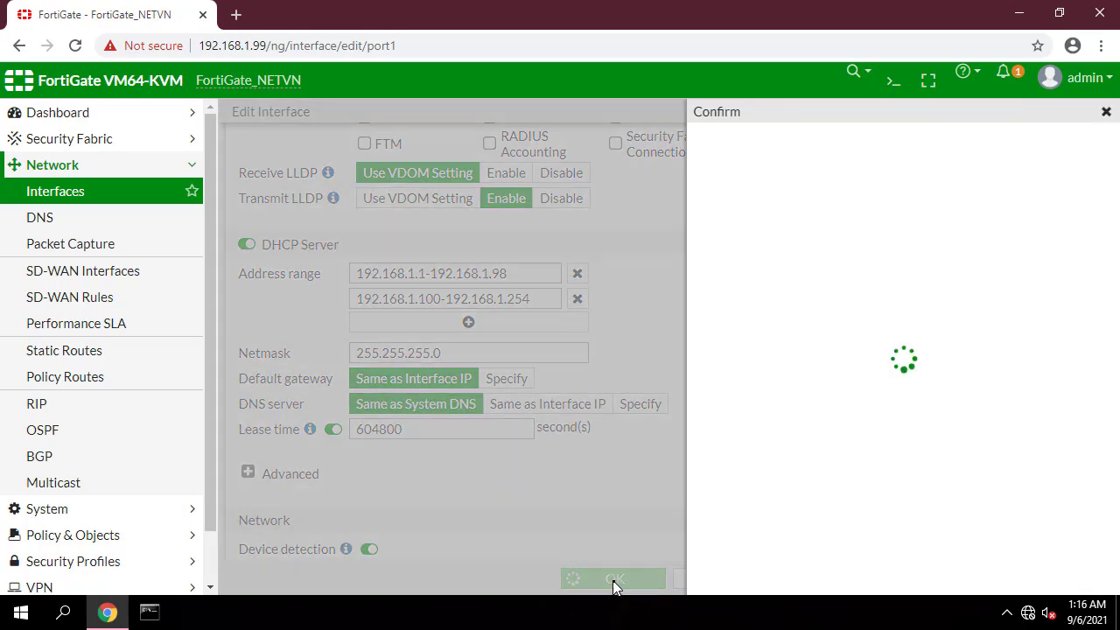
- Confirm the LAN change, then add default route 0.0.0.0/0 via WAN (port2) with dynamic gateway
{"action": "left_click", "coordinate": [848, 230]}
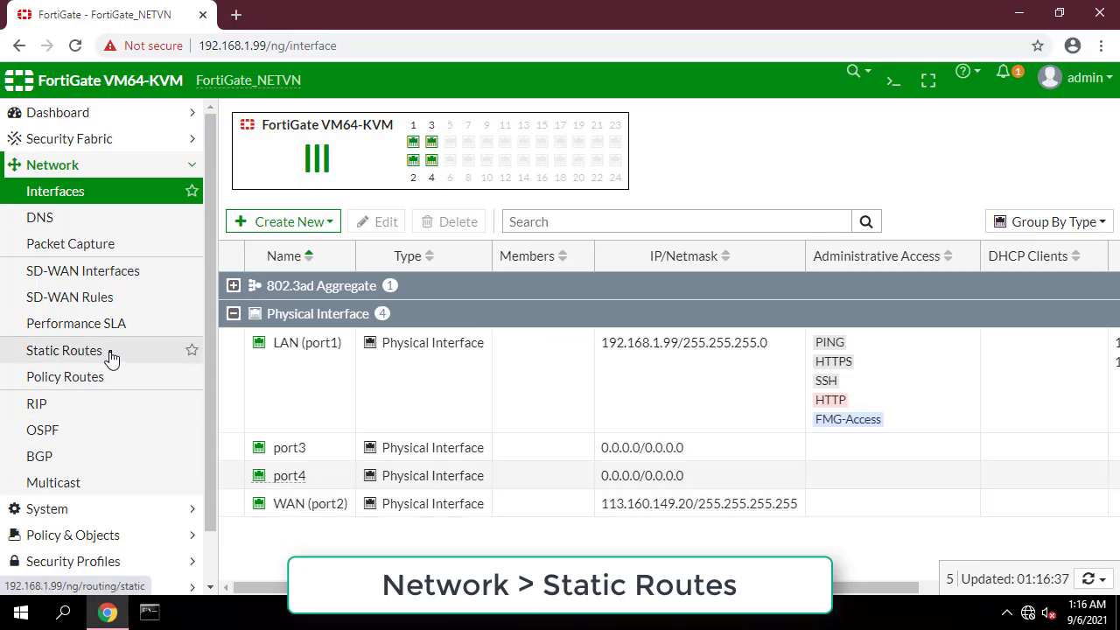
{"action": "left_click", "coordinate": [103, 352]}
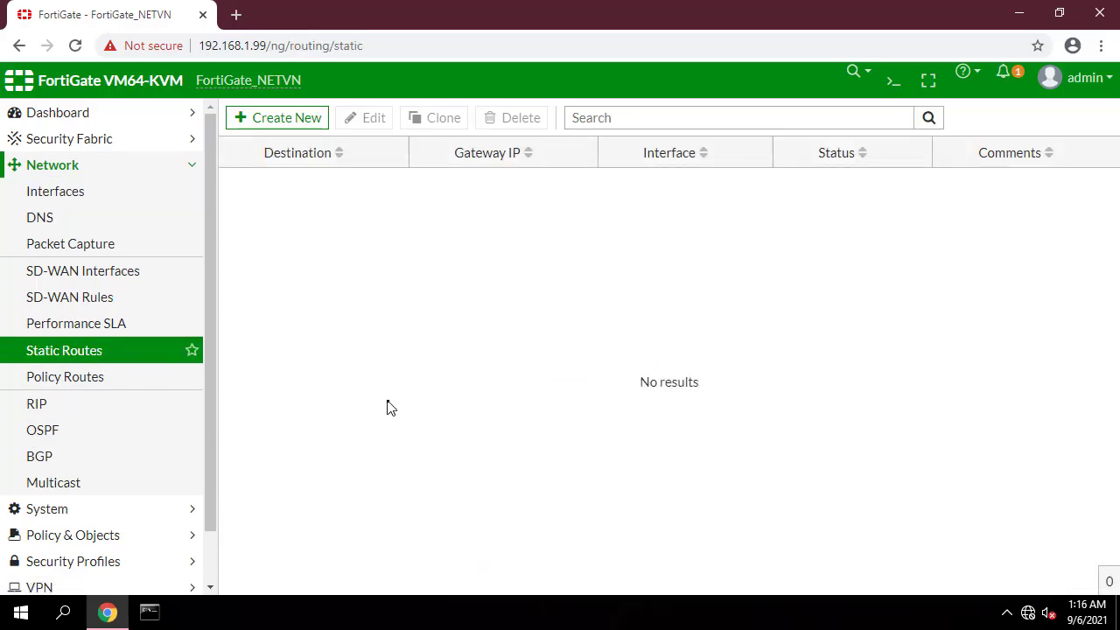
{"action": "left_click", "coordinate": [304, 118]}
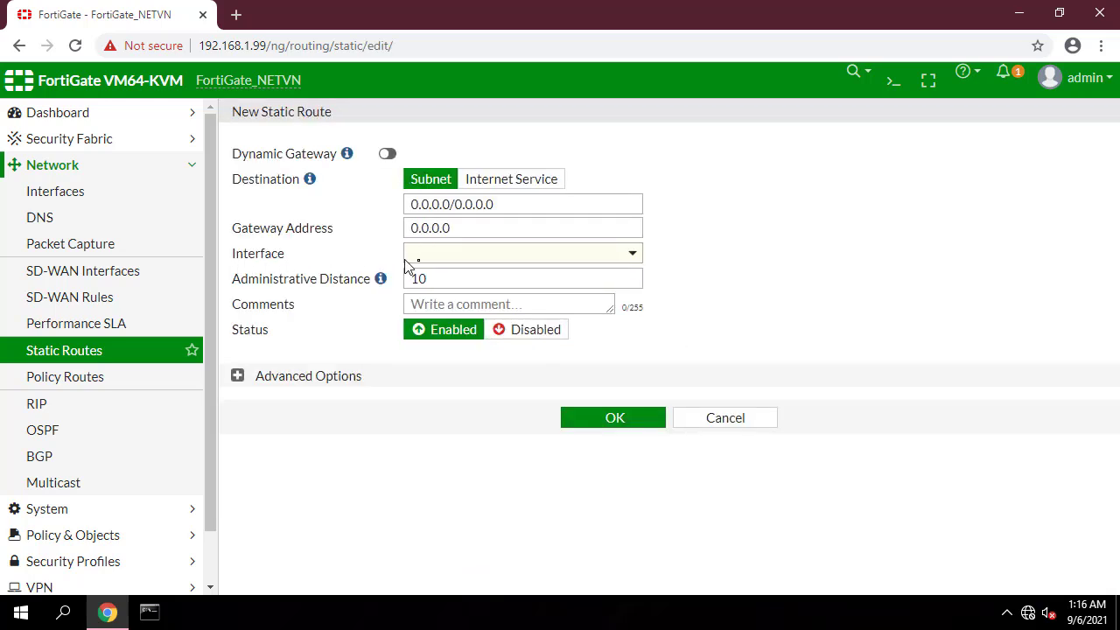
{"action": "left_click", "coordinate": [588, 259]}
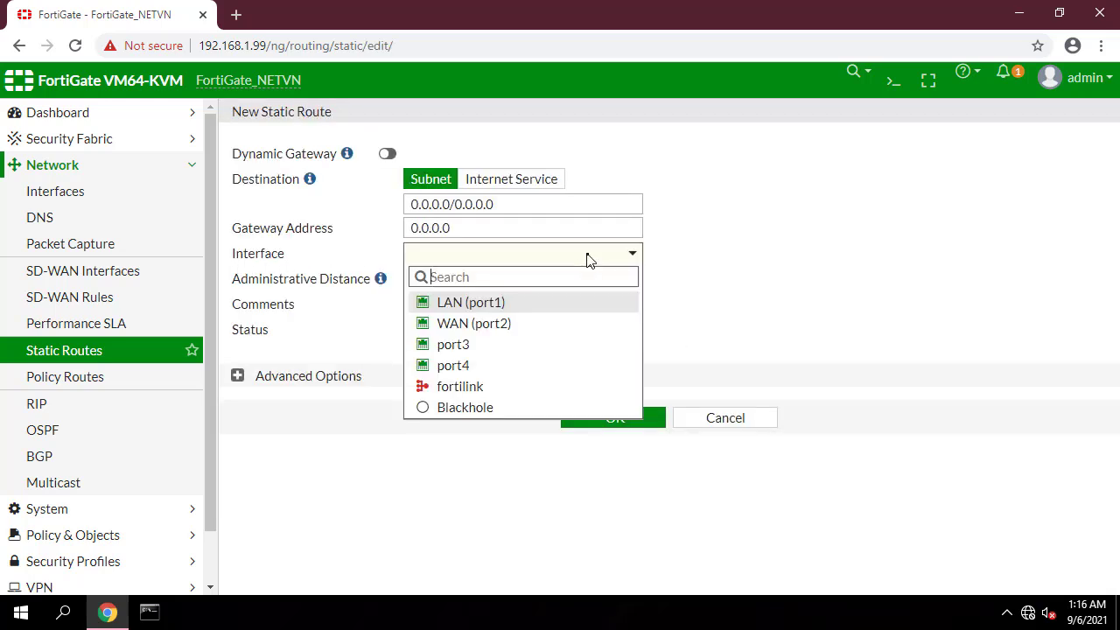
{"action": "left_click", "coordinate": [499, 326]}
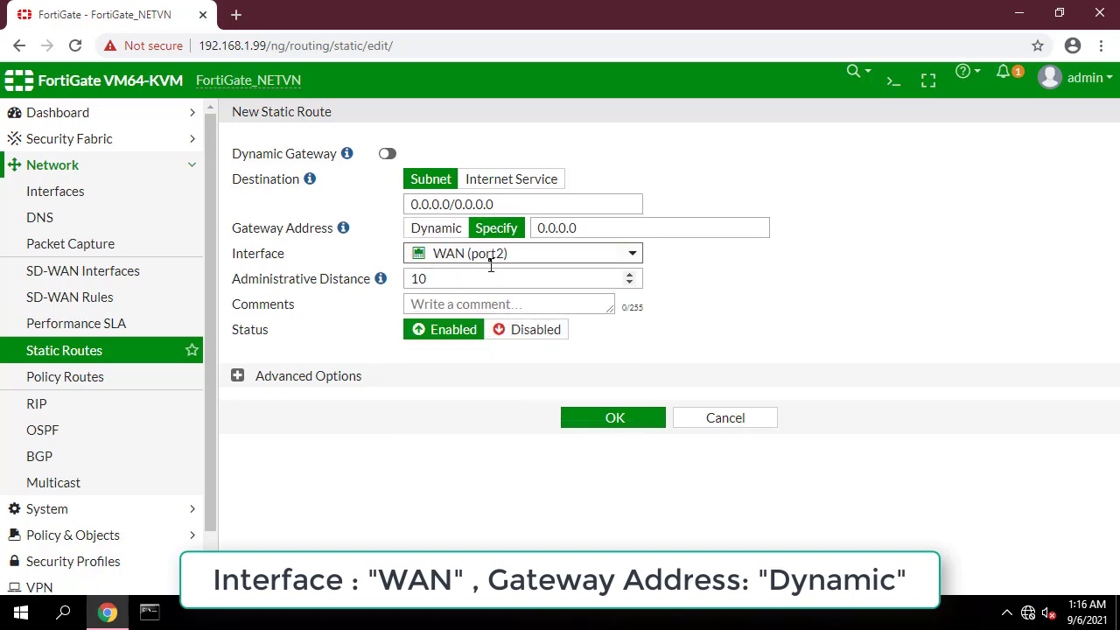
{"action": "left_click", "coordinate": [444, 231]}
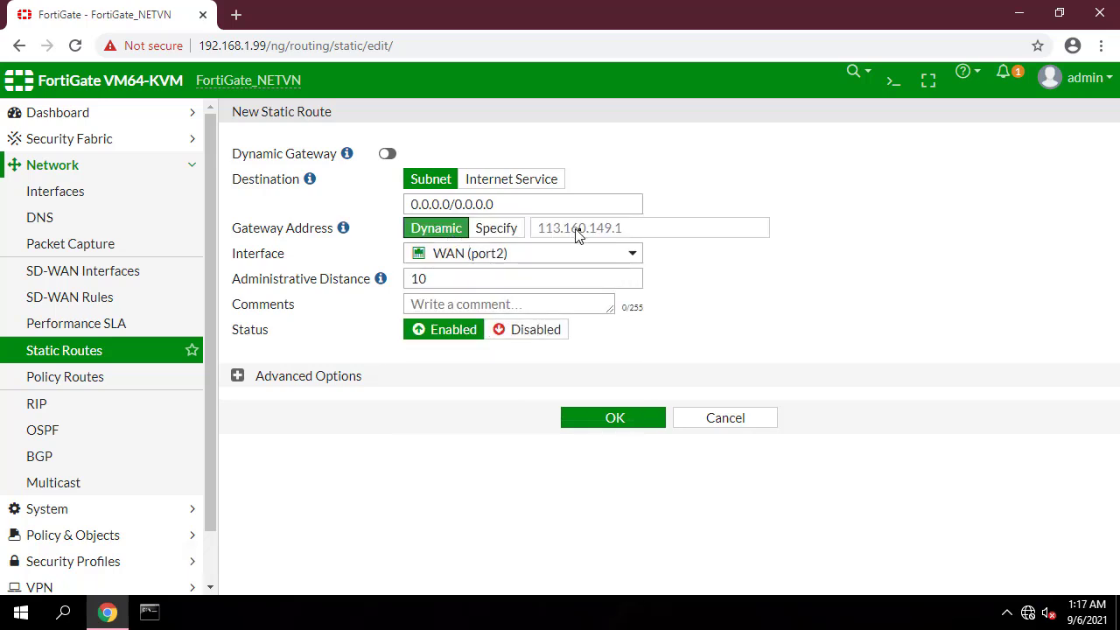
{"action": "left_click", "coordinate": [618, 417]}
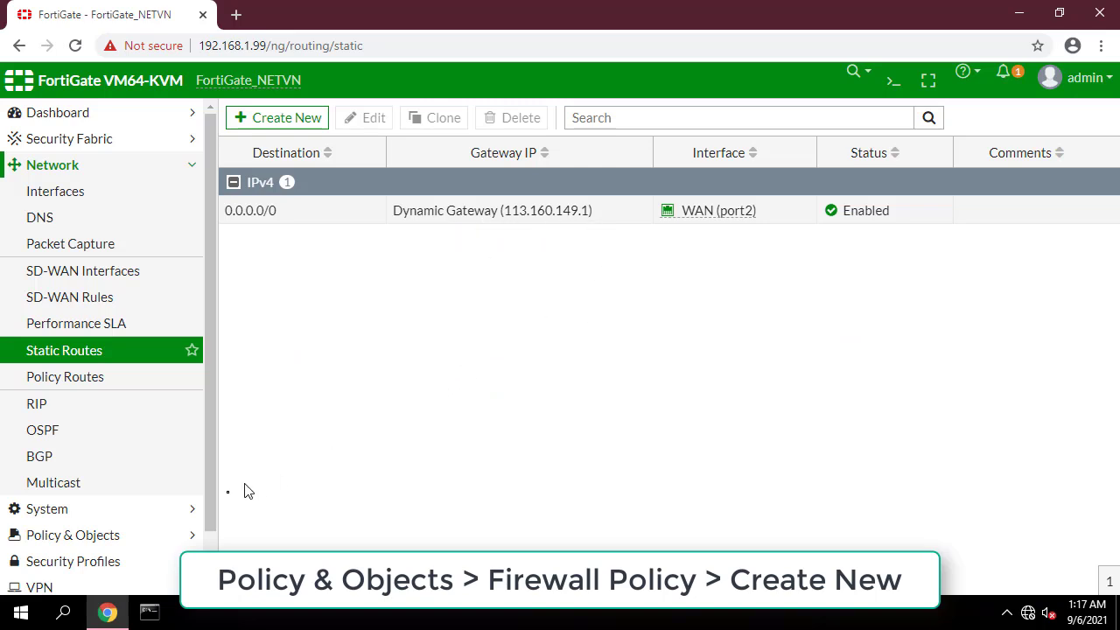
- Start a new firewall policy named 'Internet Access' from LAN (port1) to WAN (port2)
{"action": "left_click", "coordinate": [132, 544]}
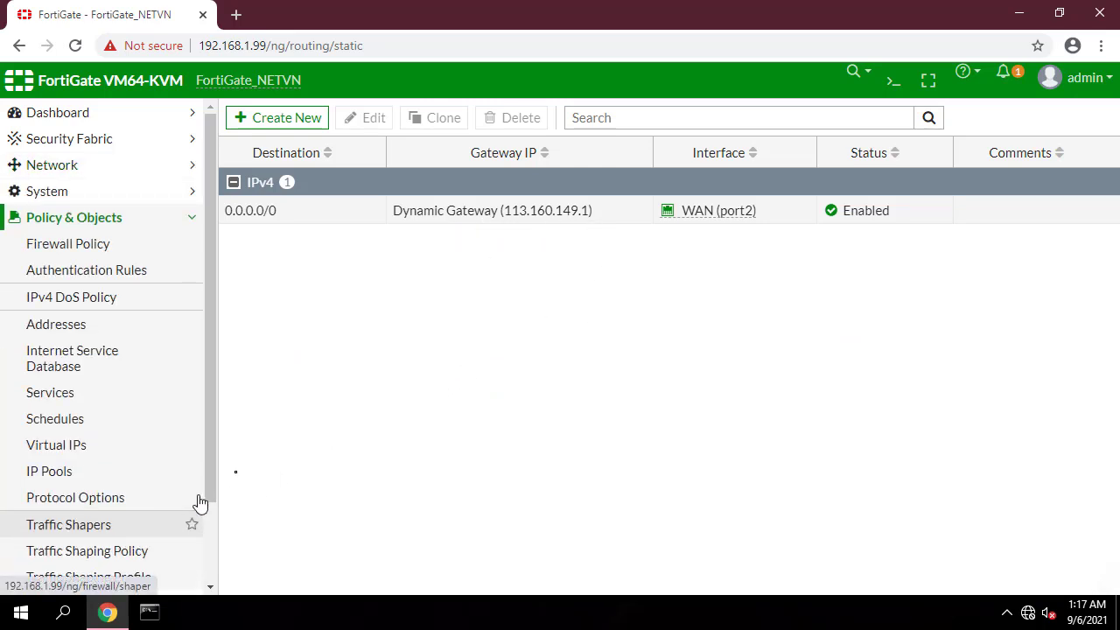
{"action": "left_click", "coordinate": [118, 252]}
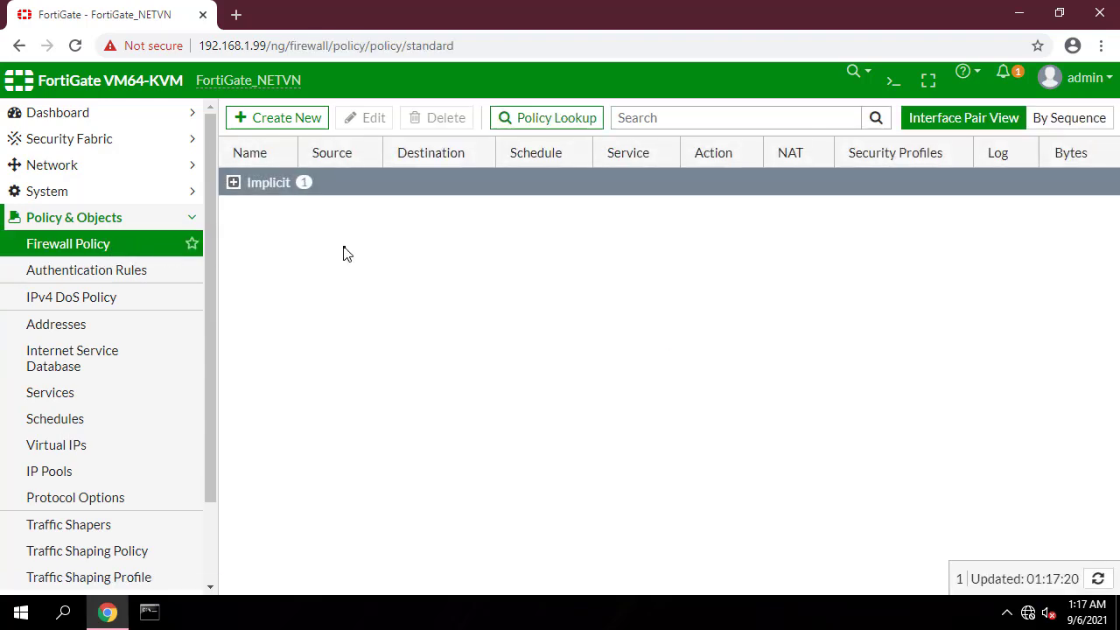
{"action": "left_click", "coordinate": [306, 122]}
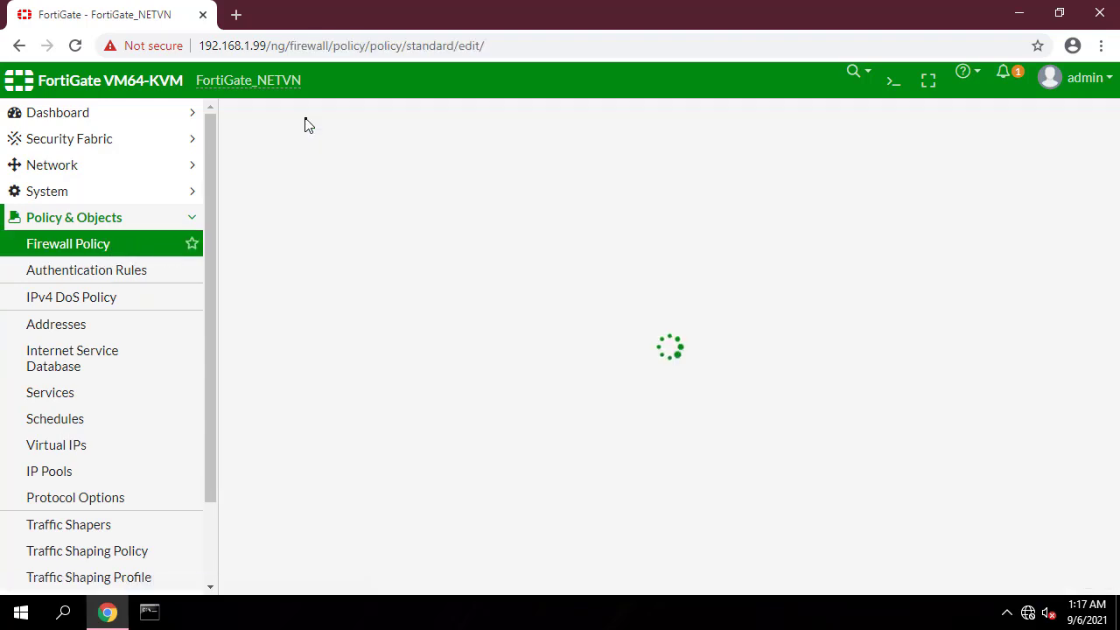
{"action": "left_click", "coordinate": [399, 164]}
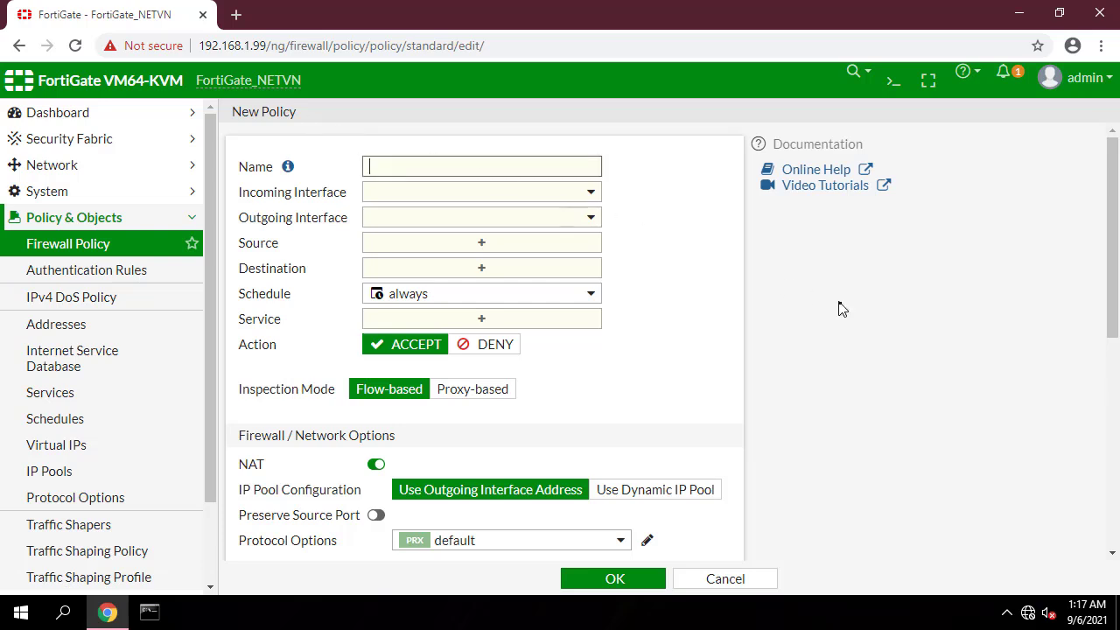
{"action": "type", "text": "Internet Access"}
{"action": "left_click", "coordinate": [562, 197]}
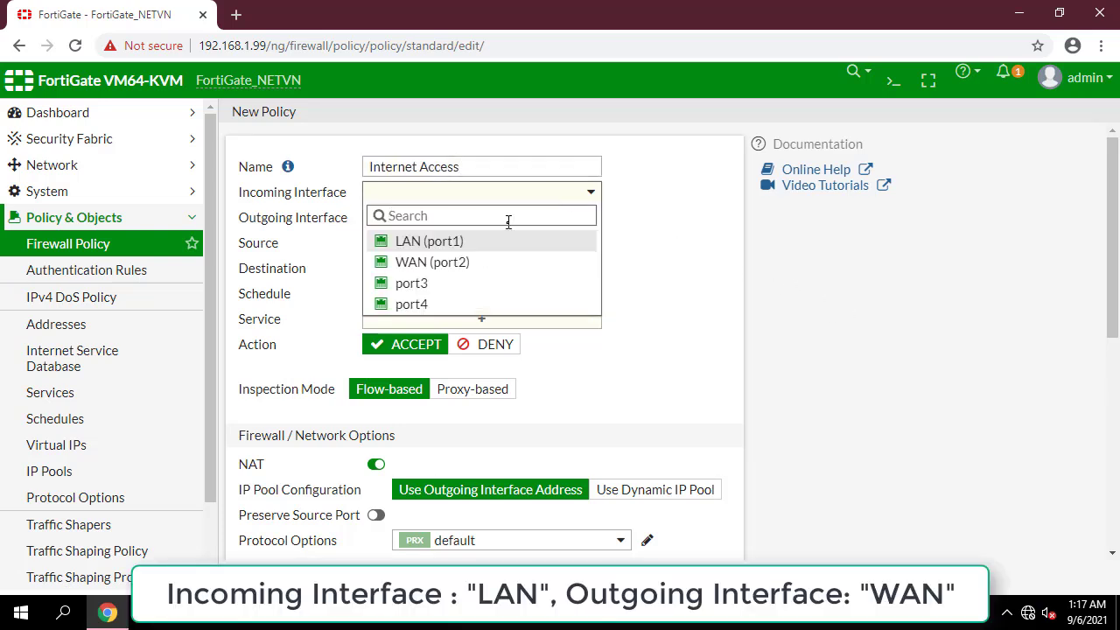
{"action": "left_click", "coordinate": [474, 249]}
{"action": "left_click", "coordinate": [523, 219]}
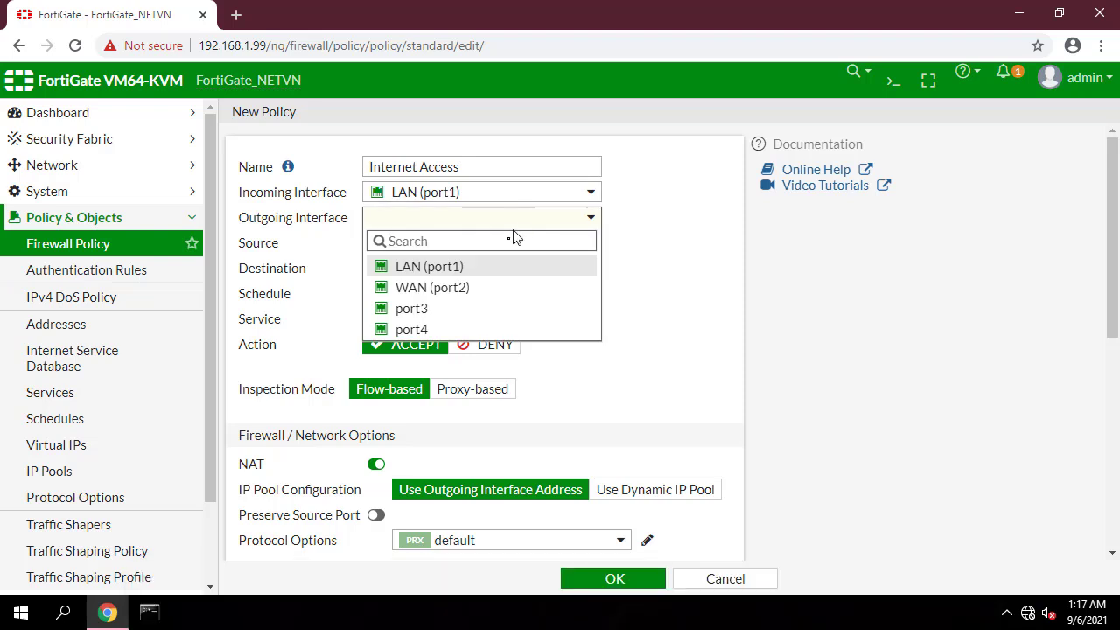
{"action": "left_click", "coordinate": [505, 290]}
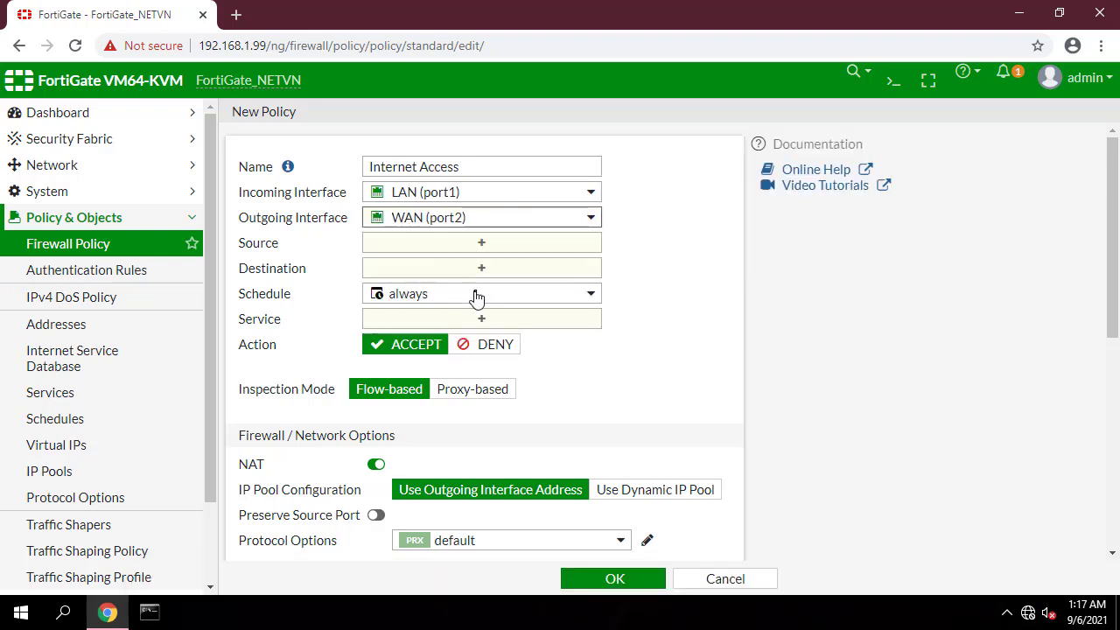
- Set source and destination to all and service ALL, then save the policy with NAT
{"action": "left_click", "coordinate": [507, 245]}
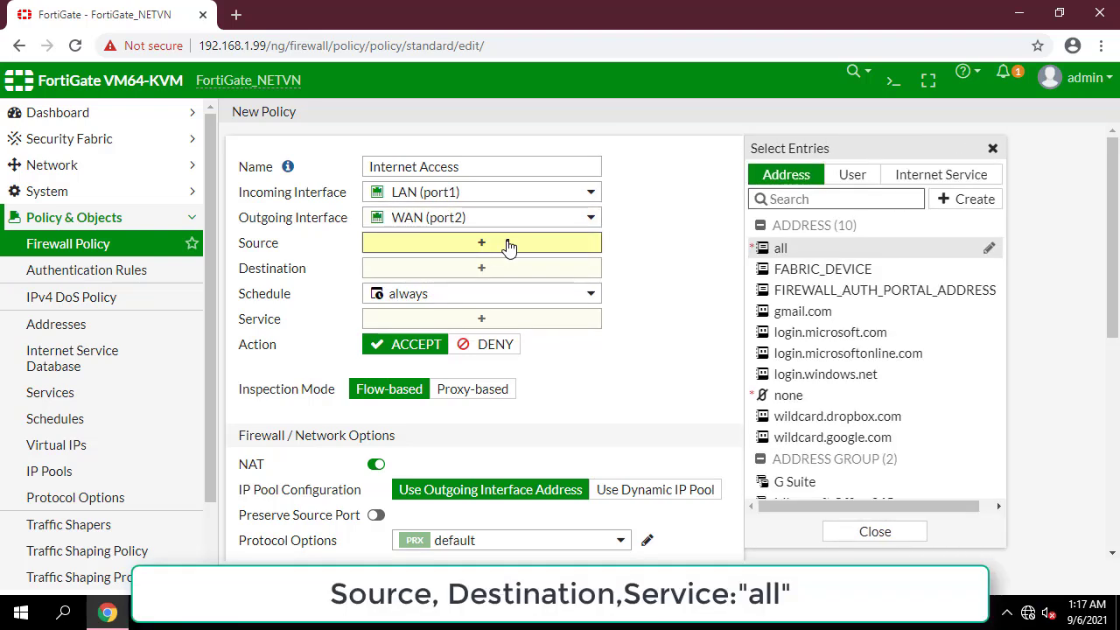
{"action": "left_click", "coordinate": [787, 249]}
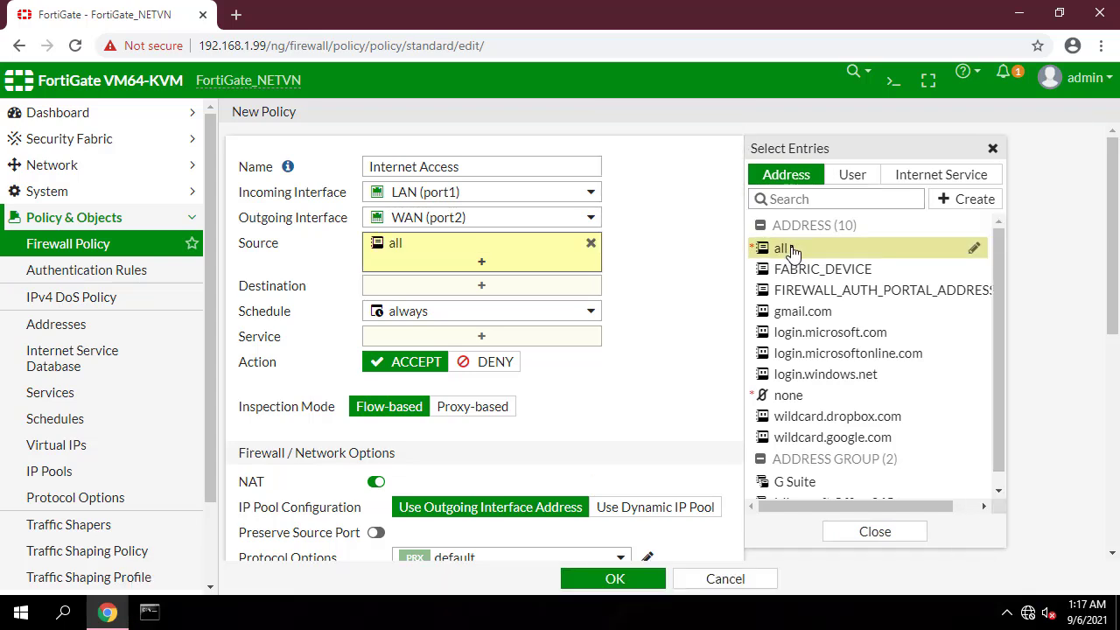
{"action": "left_click", "coordinate": [482, 289]}
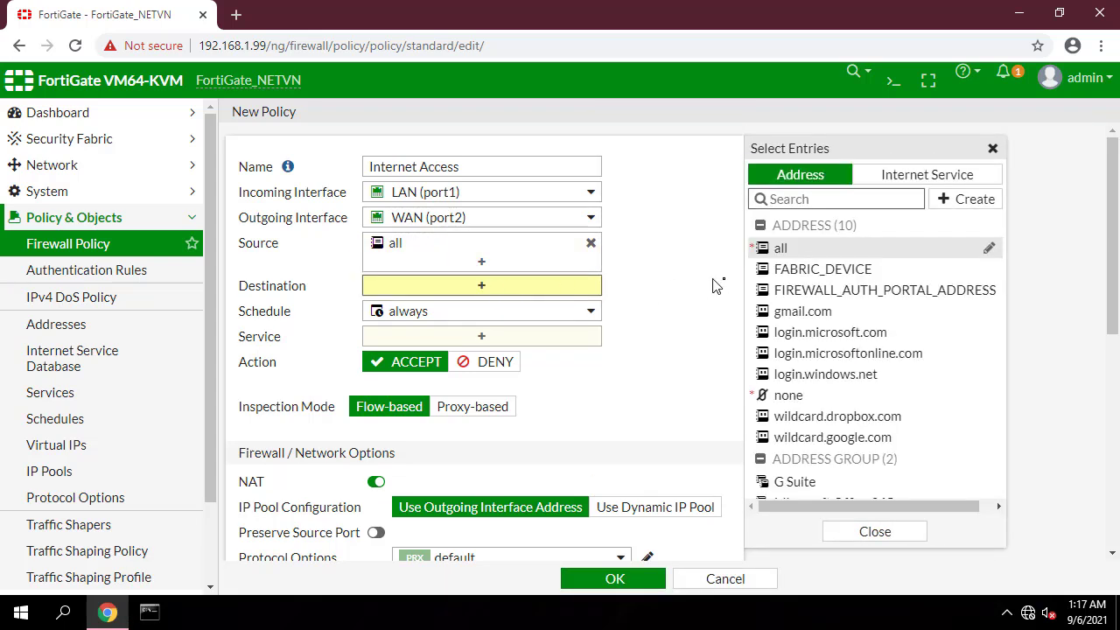
{"action": "left_click", "coordinate": [976, 248]}
{"action": "left_click", "coordinate": [676, 351]}
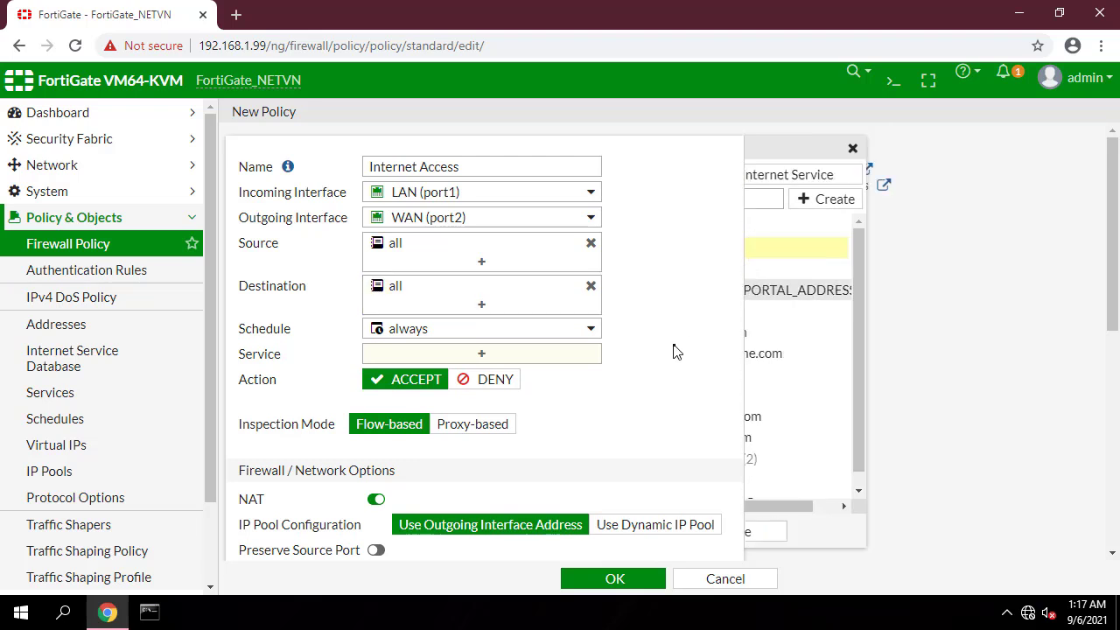
{"action": "left_click", "coordinate": [483, 358]}
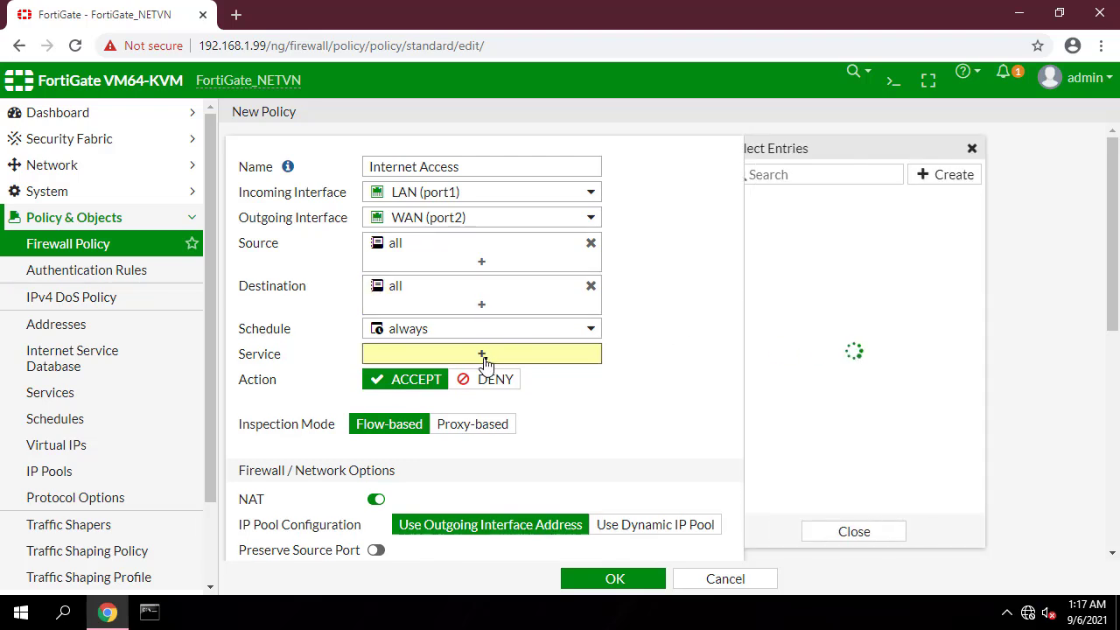
{"action": "left_click", "coordinate": [802, 246]}
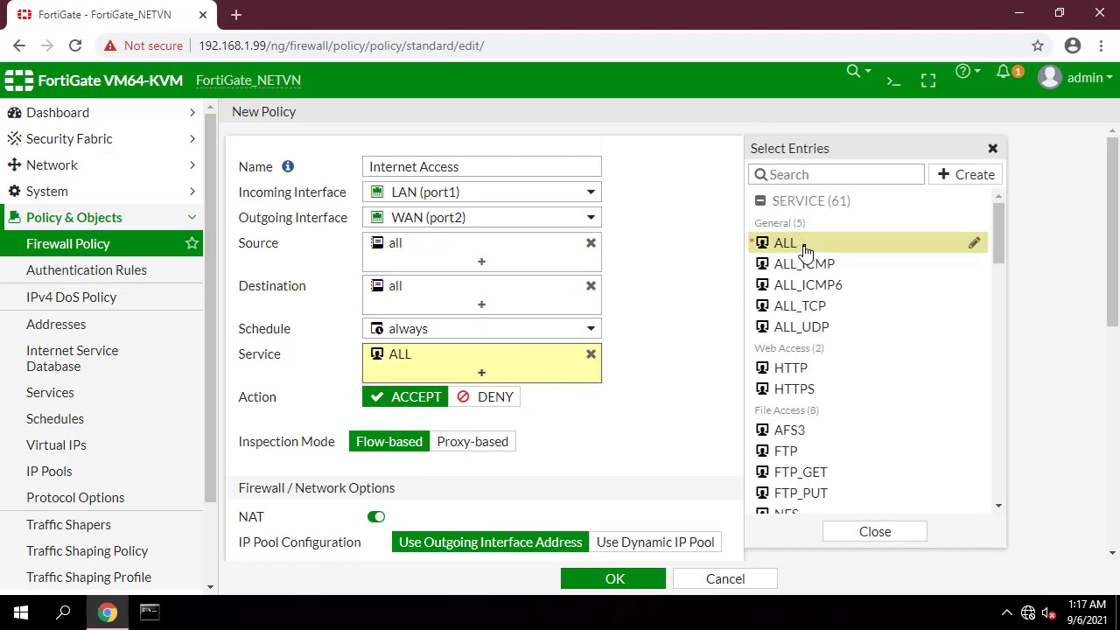
{"action": "left_click", "coordinate": [654, 427]}
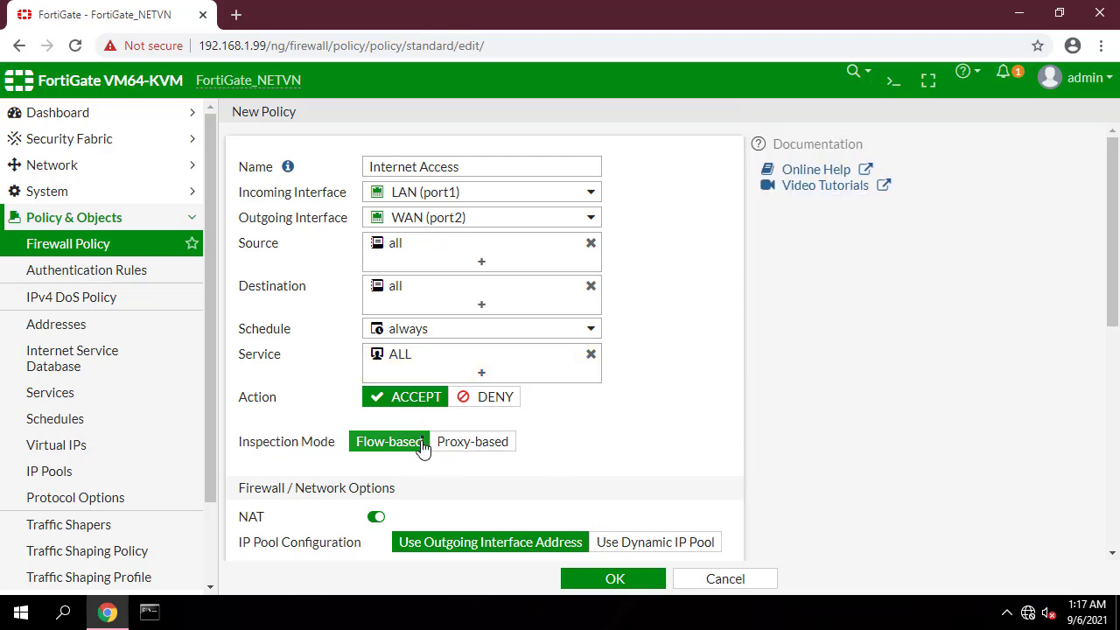
{"action": "scroll", "coordinate": [636, 411], "scroll_direction": "down", "scroll_amount": 1}
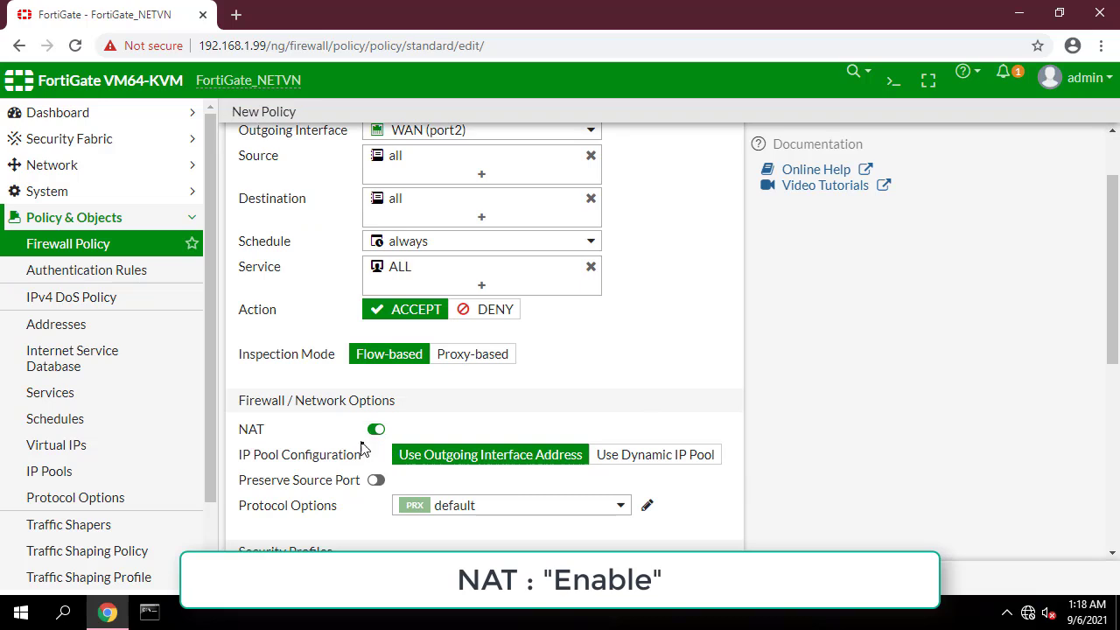
{"action": "scroll", "coordinate": [608, 395], "scroll_direction": "down", "scroll_amount": 2}
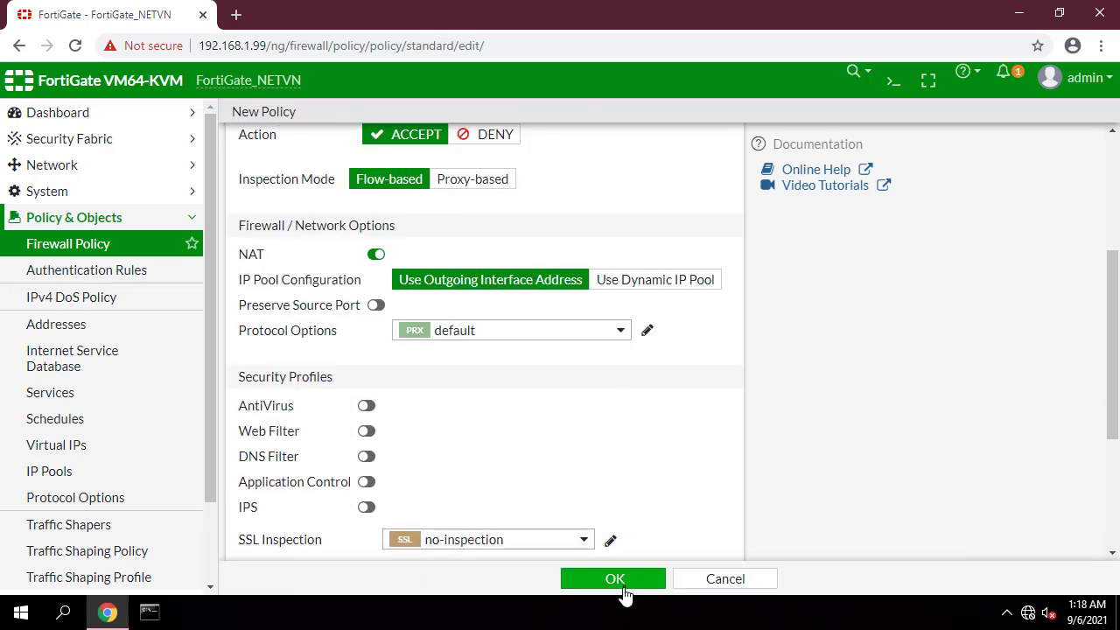
{"action": "left_click", "coordinate": [615, 579]}
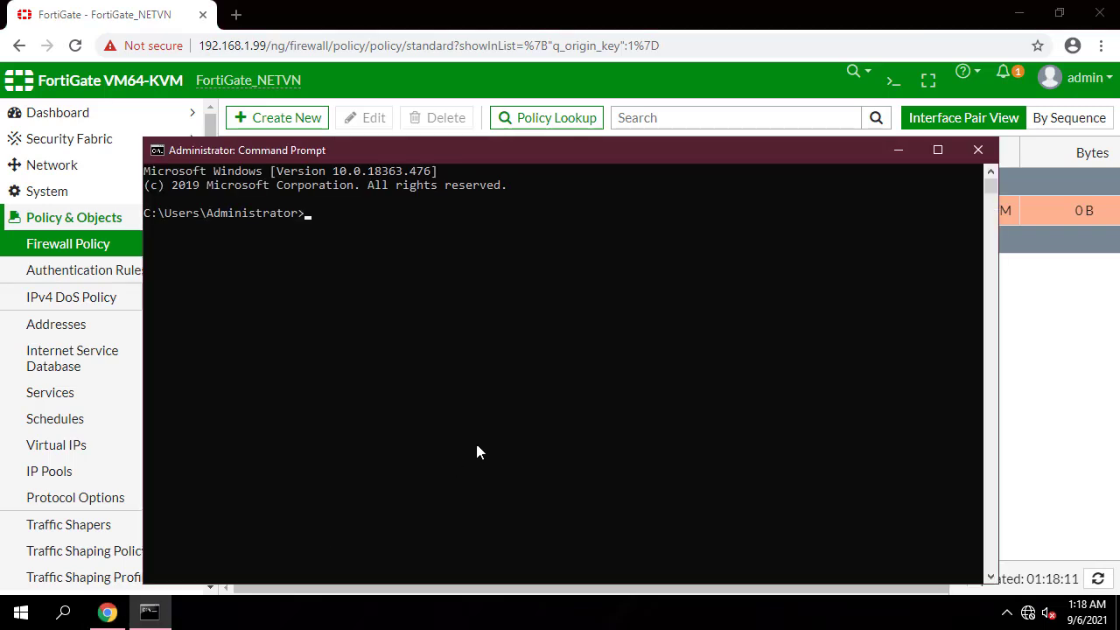
- Ping 8.8.8.8 from Command Prompt to confirm four replies, then open a new Chrome tab
{"action": "type", "text": "ping "}
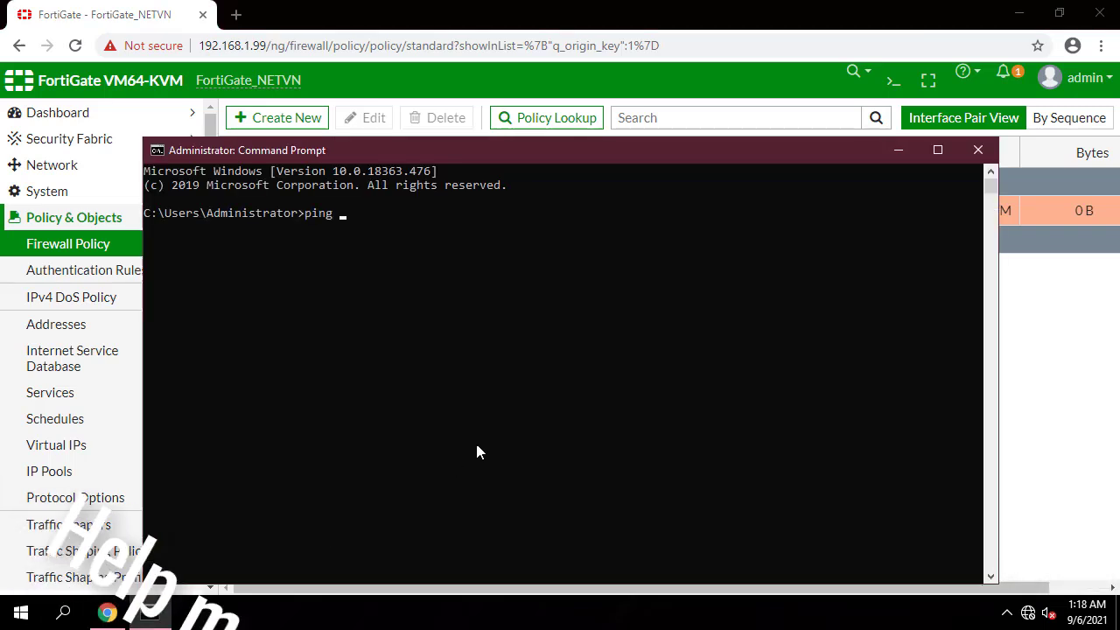
{"action": "type", "text": "8.8.8.8"}
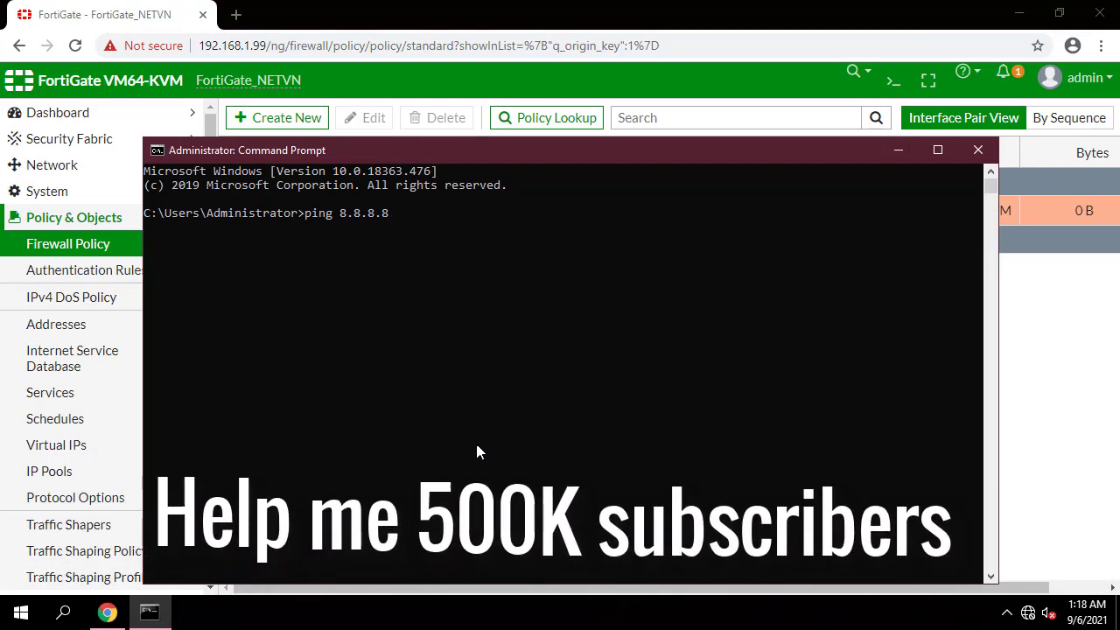
{"action": "key", "text": "Return"}
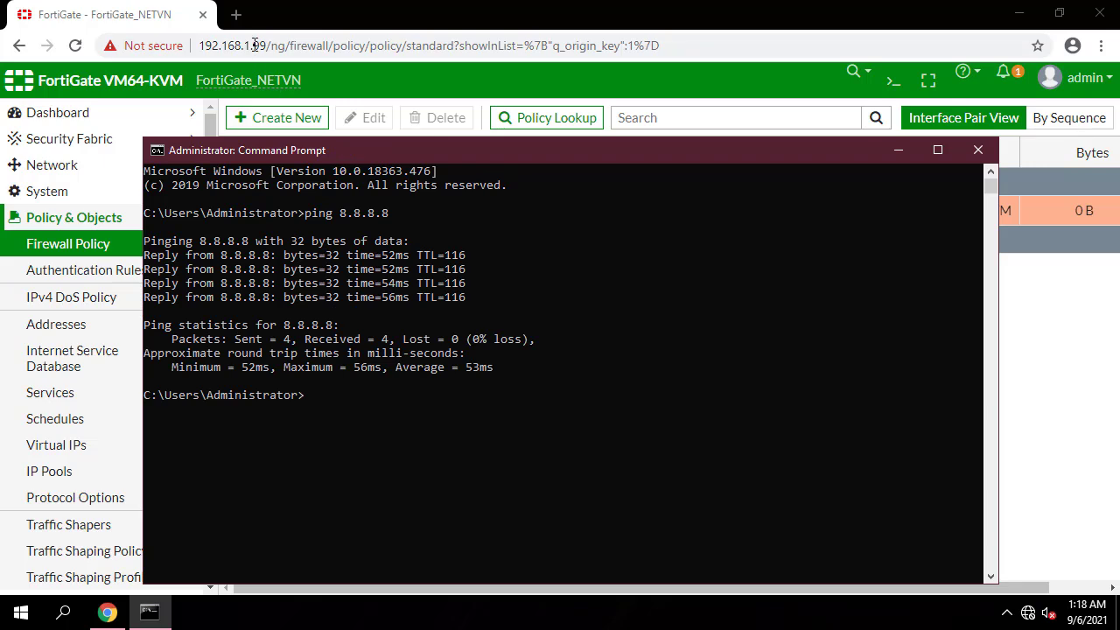
{"action": "left_click", "coordinate": [237, 15]}
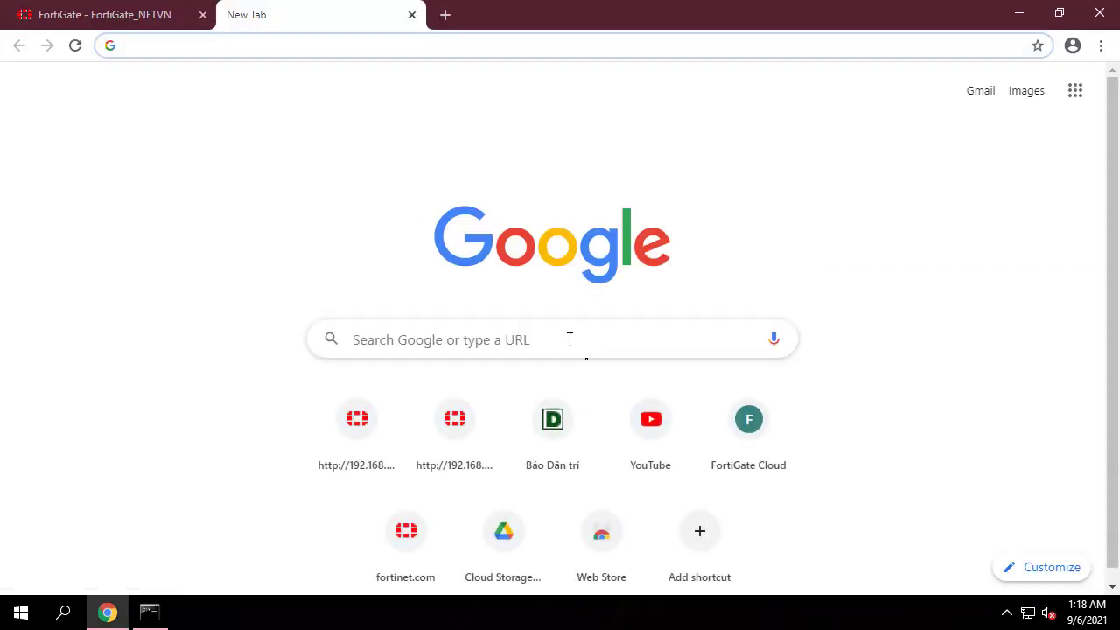
- Go to YouTube from the new tab page and search for 'netvn'
{"action": "left_click", "coordinate": [660, 427]}
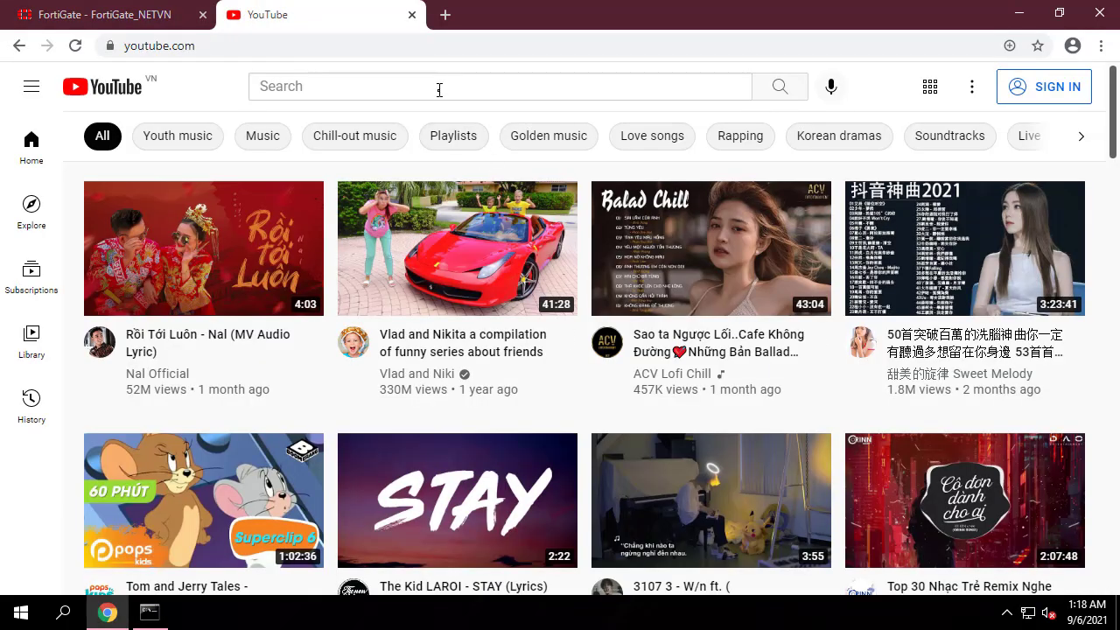
{"action": "left_click", "coordinate": [439, 89]}
{"action": "type", "text": "vn"}
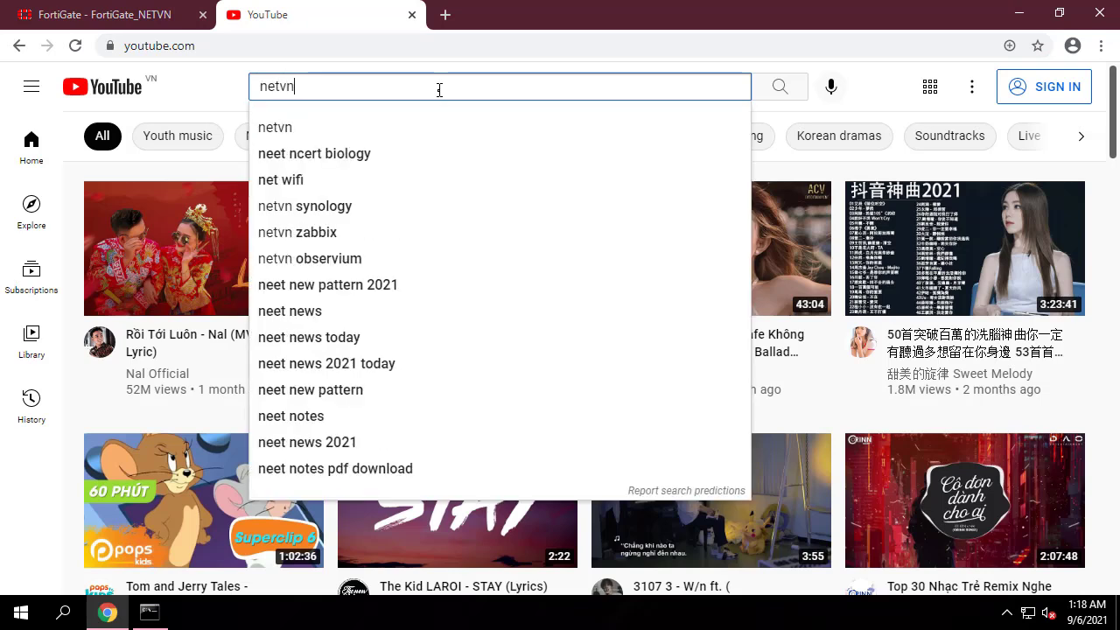